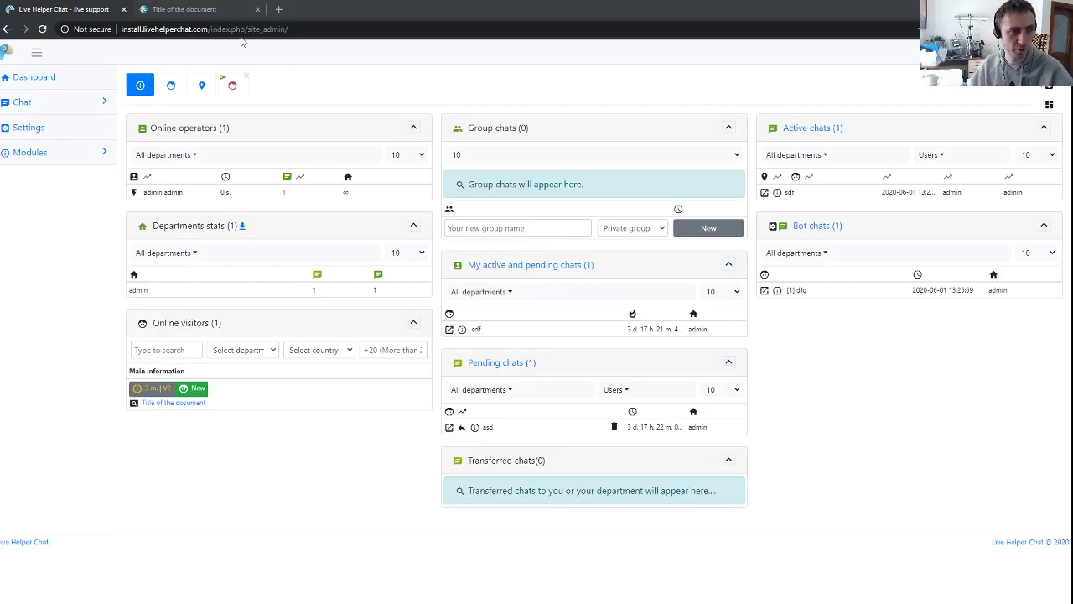
# Open the chat widget on the demo page, examine its name and question fields, and minimise it
pyautogui.click(180, 11)
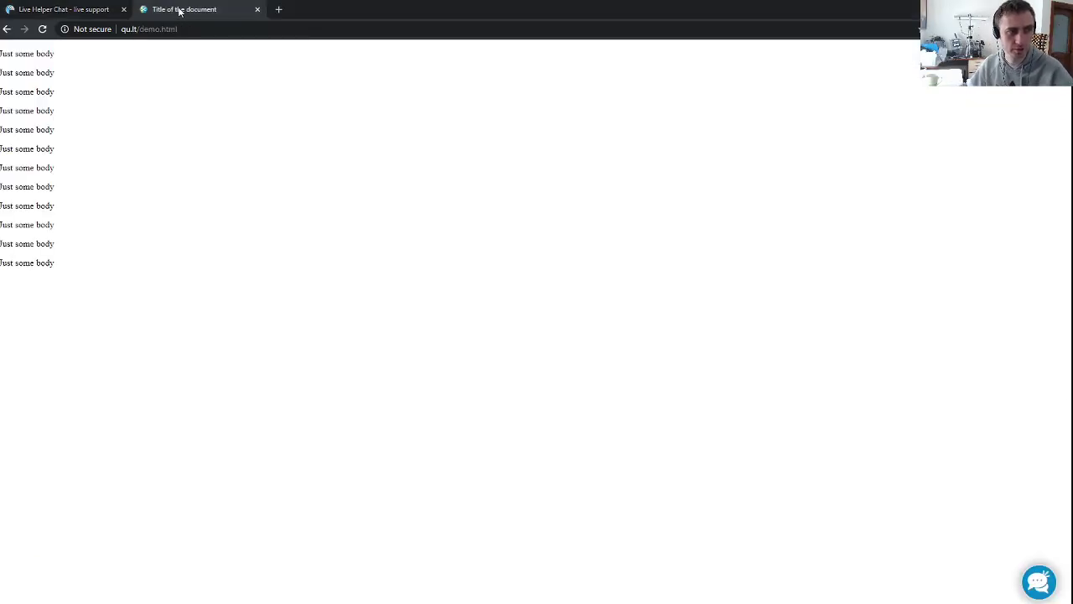
pyautogui.click(1041, 579)
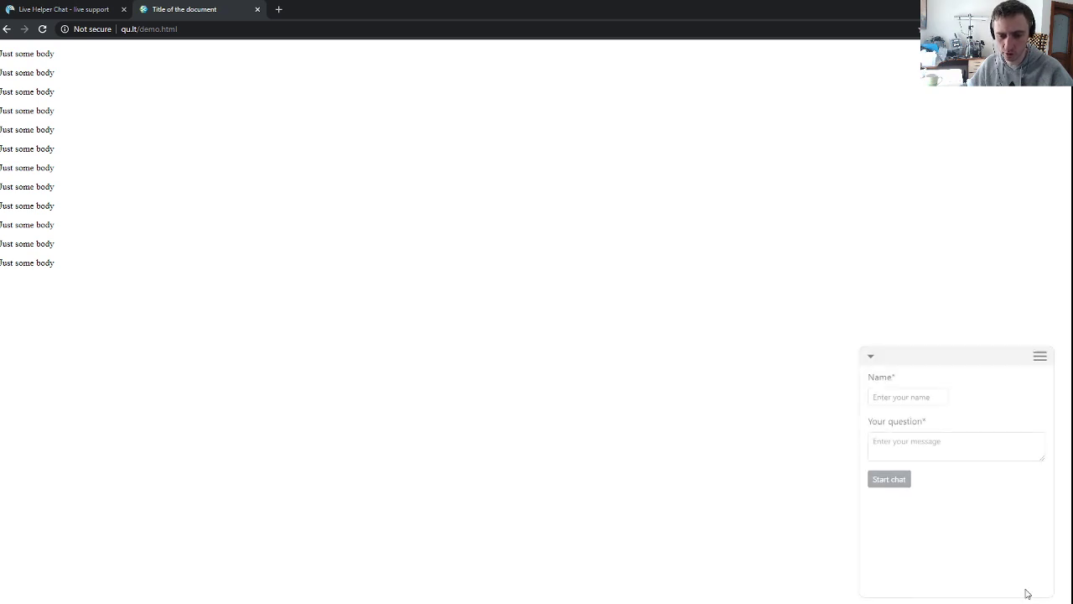
pyautogui.click(899, 399)
pyautogui.click(948, 453)
pyautogui.click(899, 401)
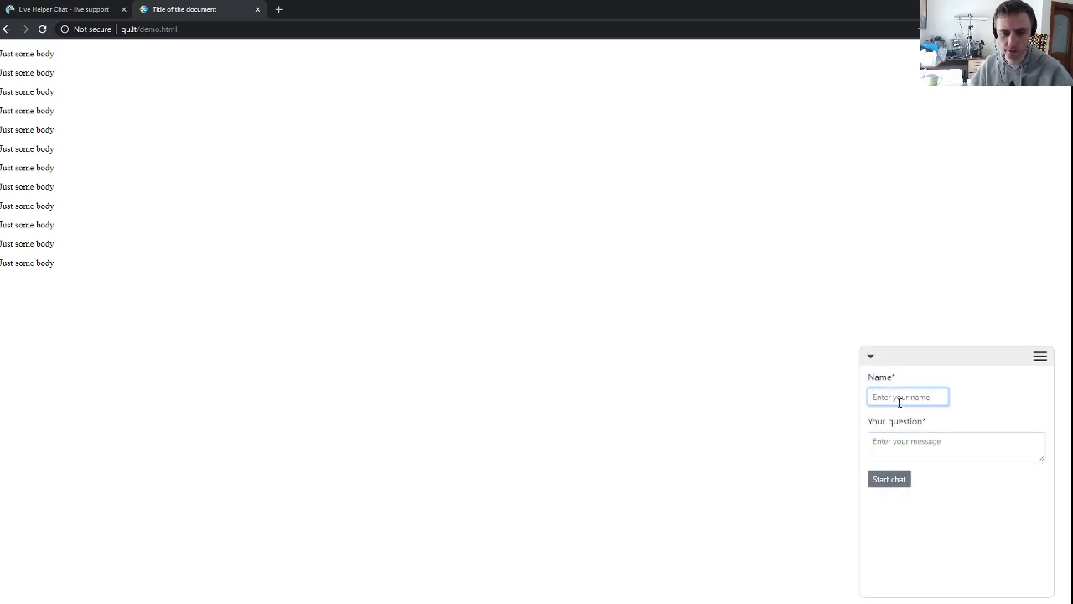
pyautogui.click(930, 446)
pyautogui.click(870, 357)
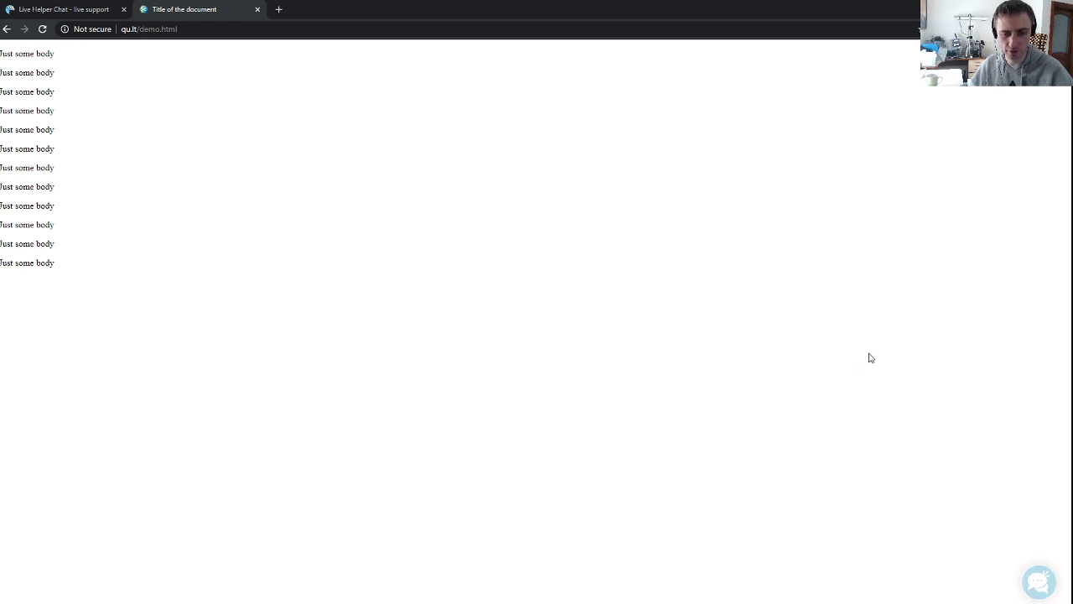
# Open the default start chat form settings from the live help configuration in the admin site
pyautogui.click(82, 11)
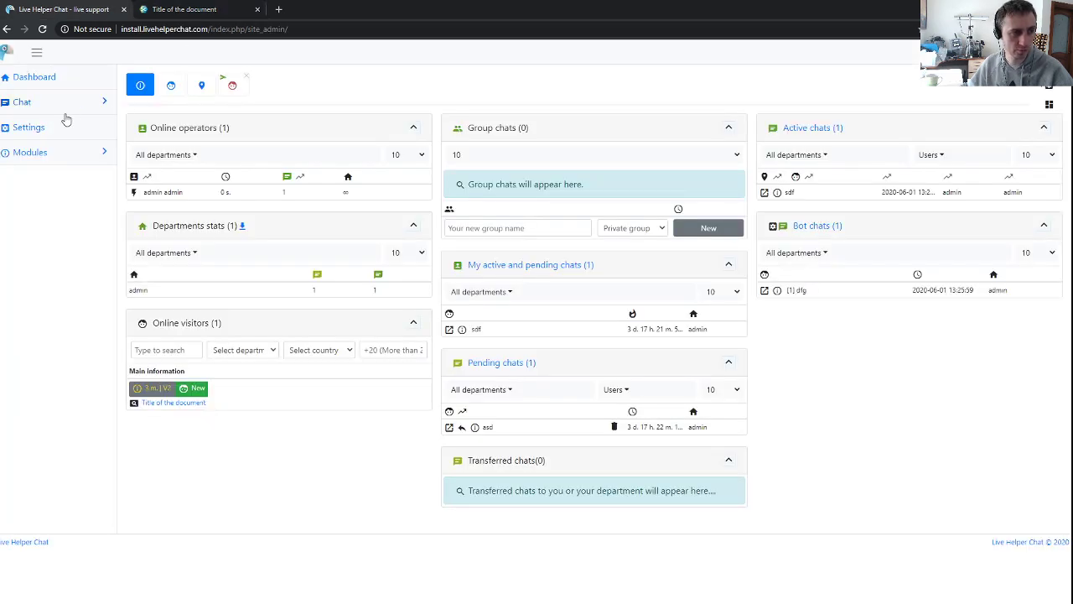
pyautogui.click(23, 126)
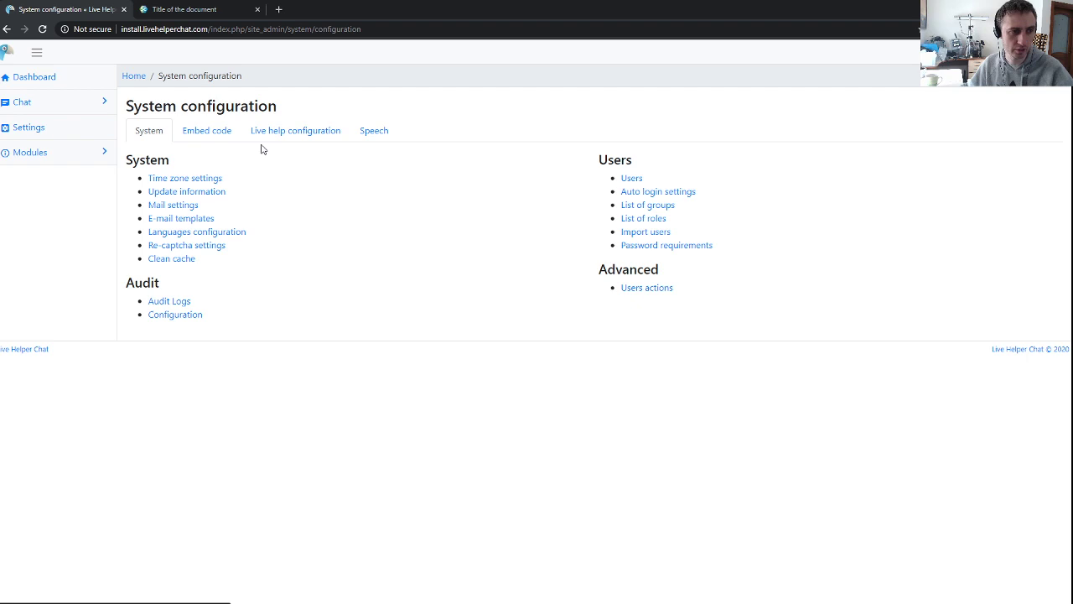
pyautogui.click(283, 131)
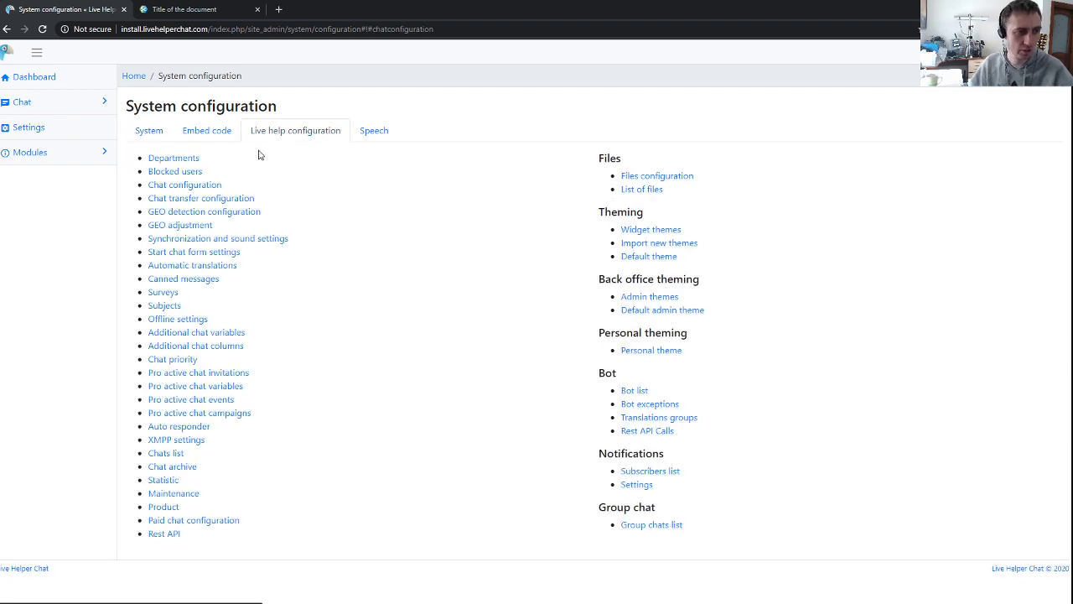
pyautogui.click(204, 253)
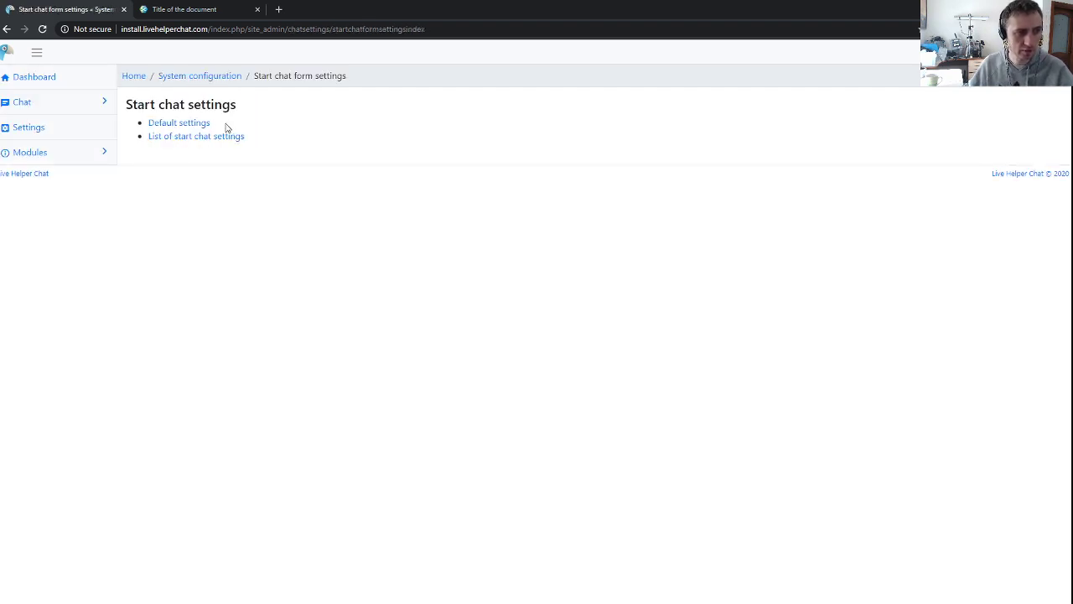
pyautogui.click(190, 126)
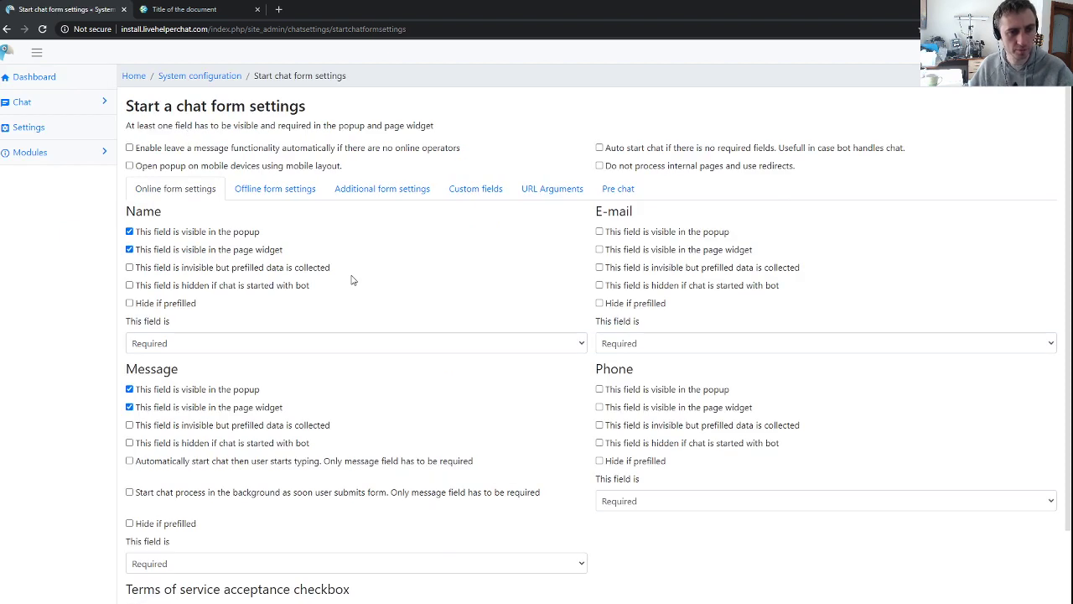
# Reopen the chat widget on the demo page and compare its fields with the start chat form settings
pyautogui.click(209, 15)
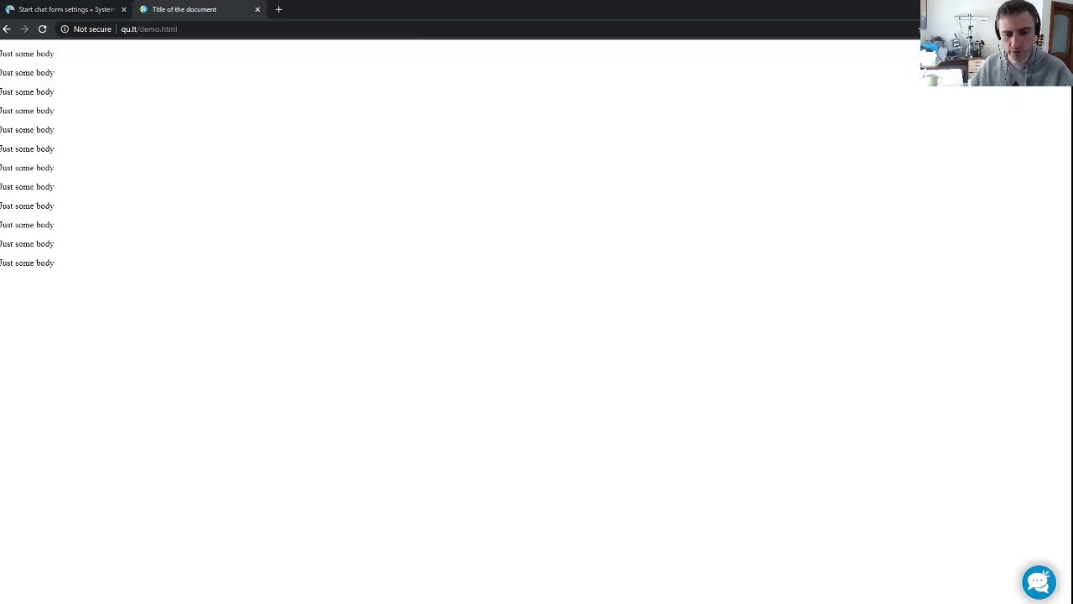
pyautogui.click(1040, 581)
pyautogui.click(904, 395)
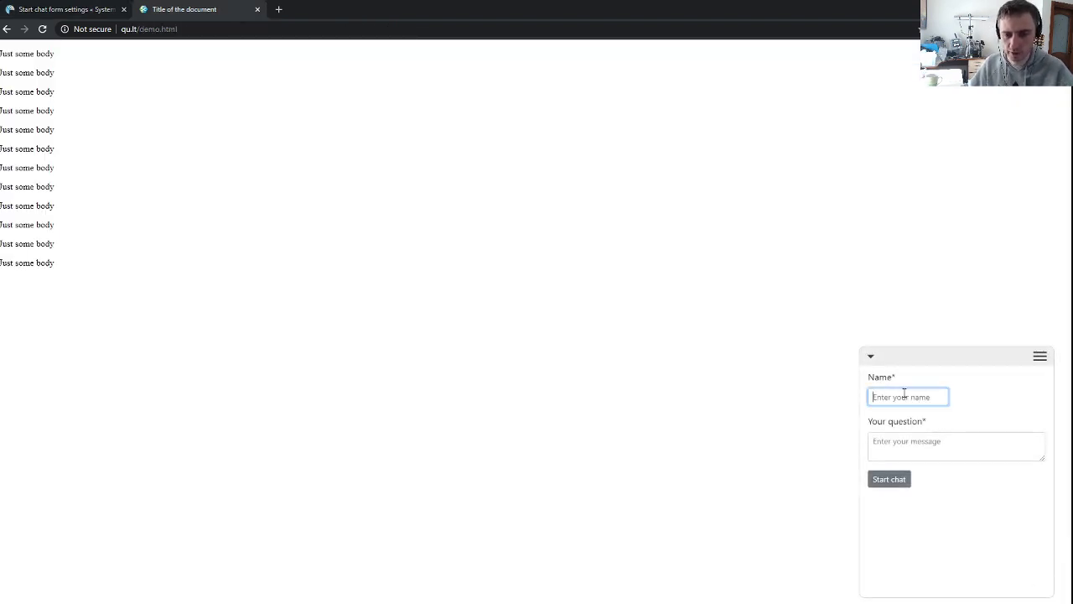
pyautogui.click(915, 450)
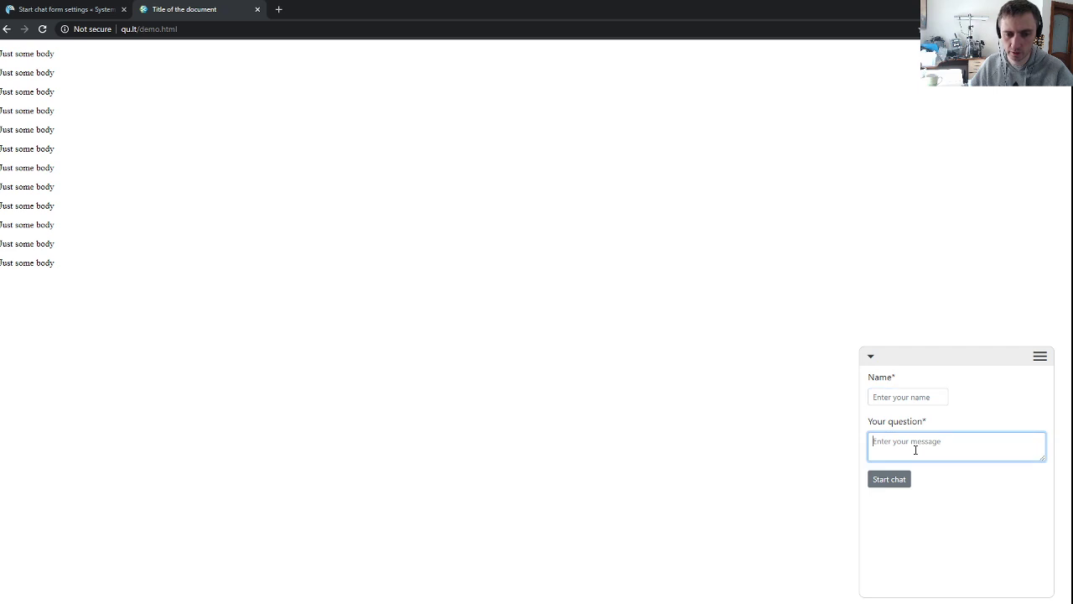
# Hide the Name field in both the popup and the page widget, update the settings, and check the widget on the demo page
pyautogui.click(100, 11)
pyautogui.click(153, 250)
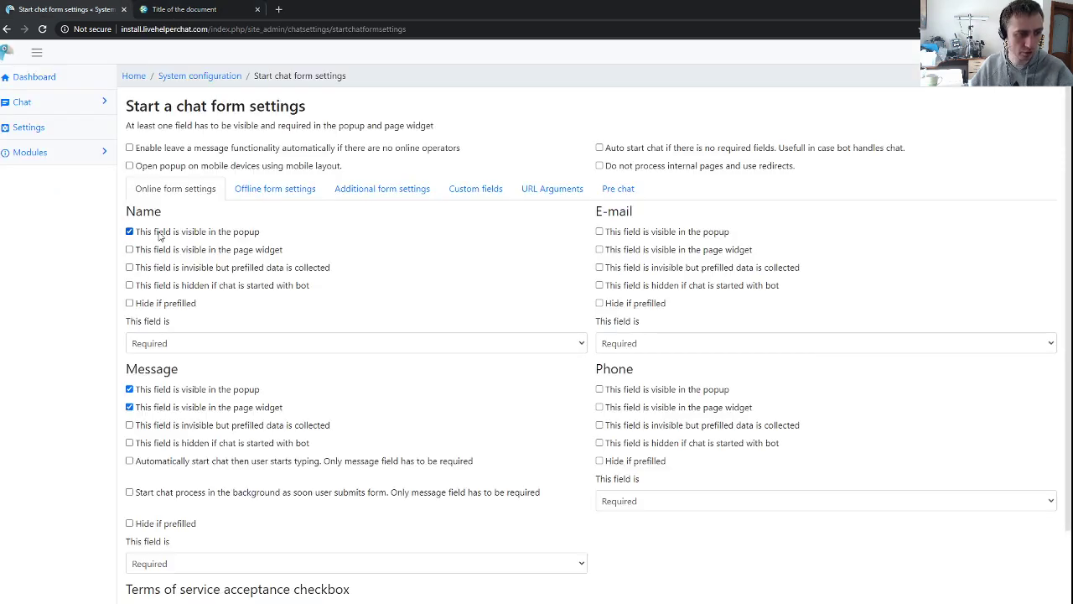
pyautogui.click(162, 237)
pyautogui.scroll(-1, 193, 247)
pyautogui.scroll(-1, 193, 247)
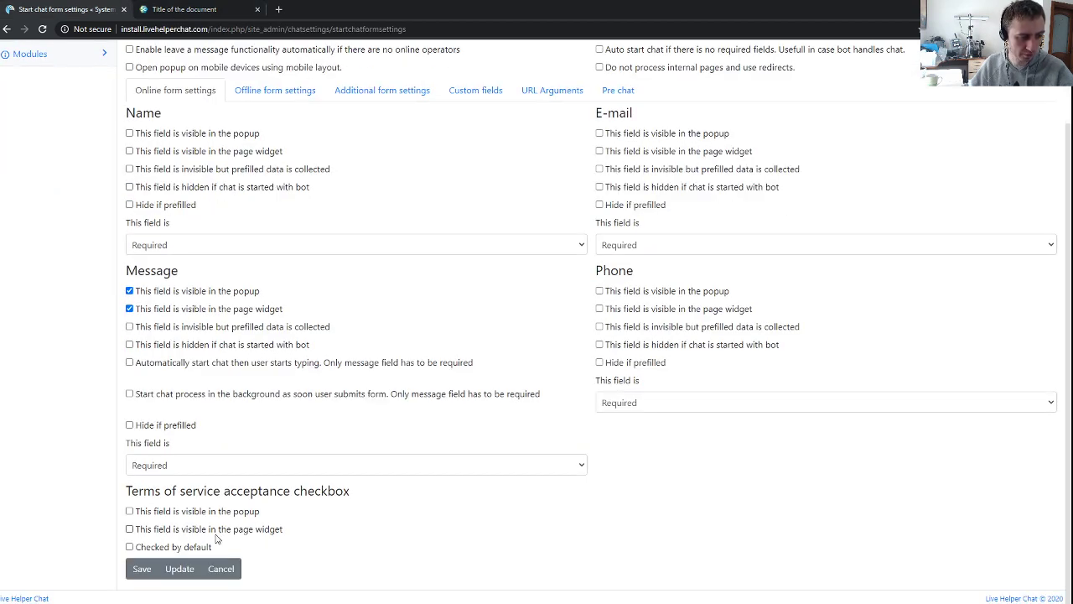
pyautogui.click(179, 567)
pyautogui.click(216, 15)
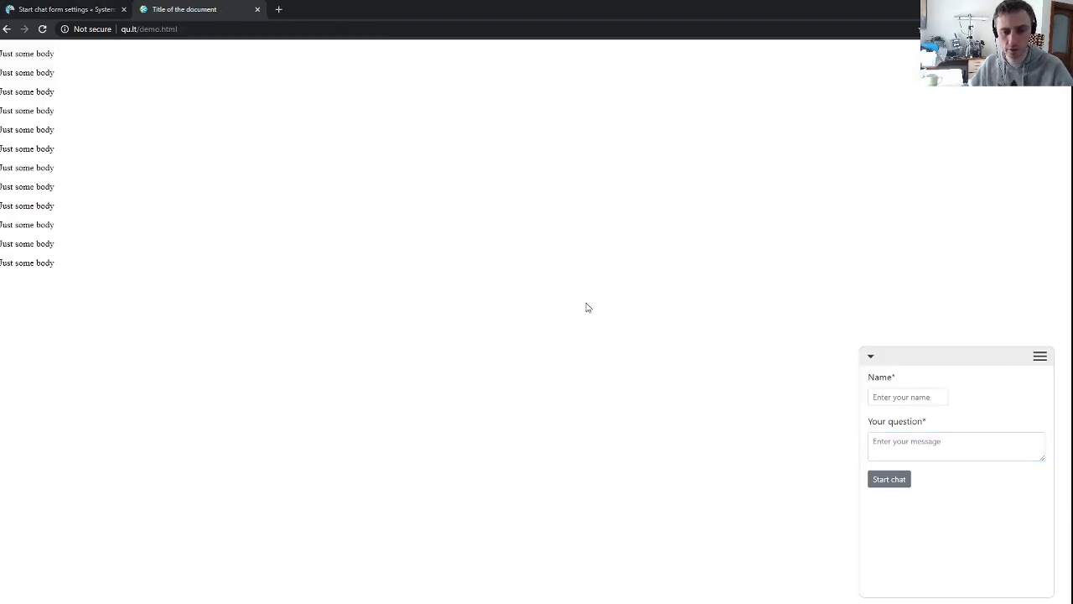
pyautogui.click(907, 405)
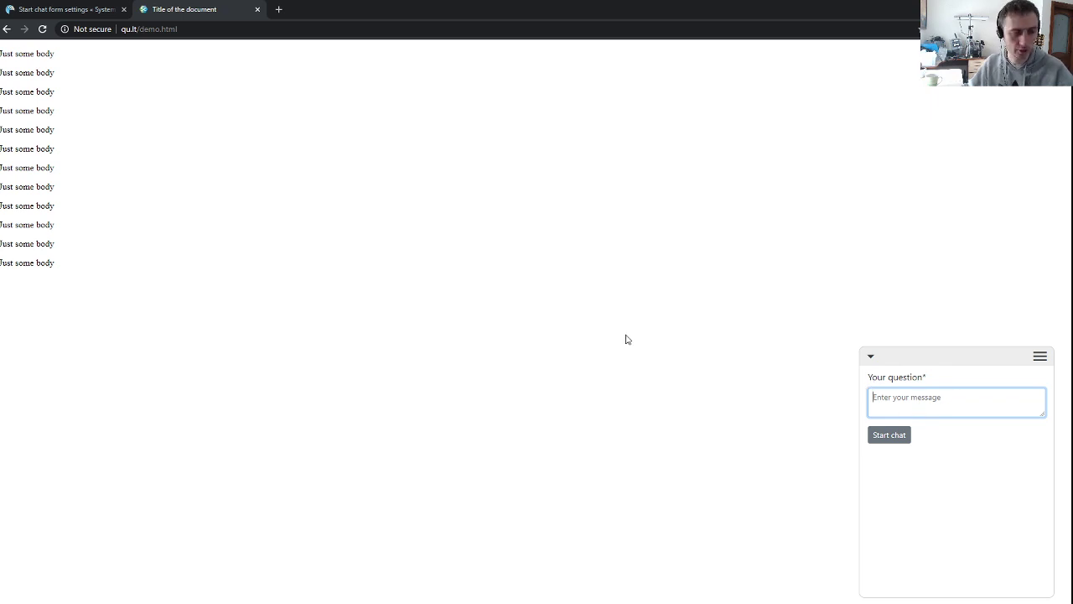
# Enable showing the messages box above input fields, update the settings, and check the widget on the demo page
pyautogui.click(79, 11)
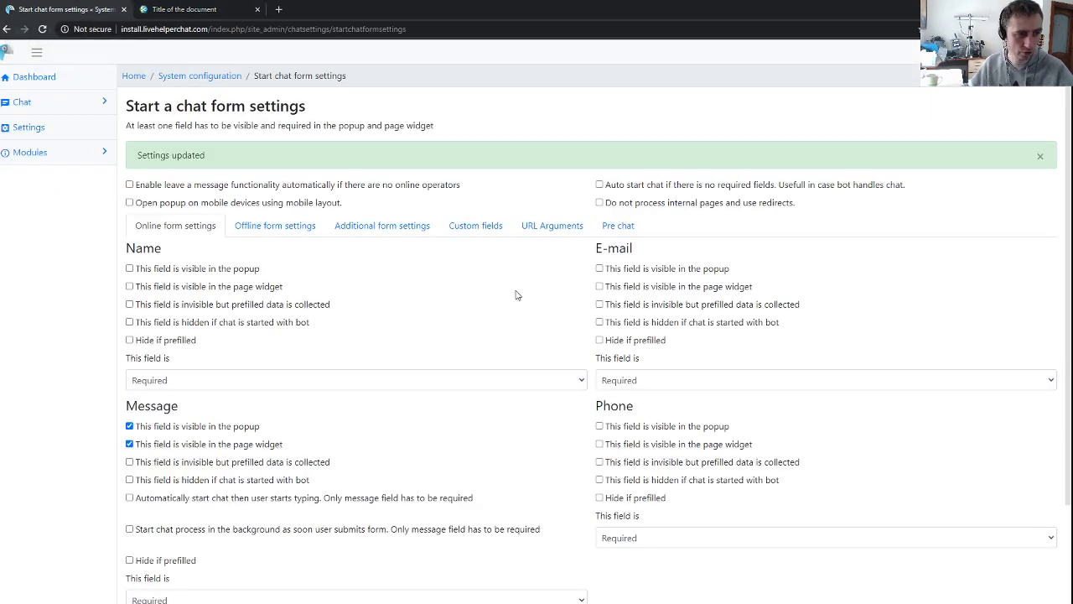
pyautogui.click(379, 226)
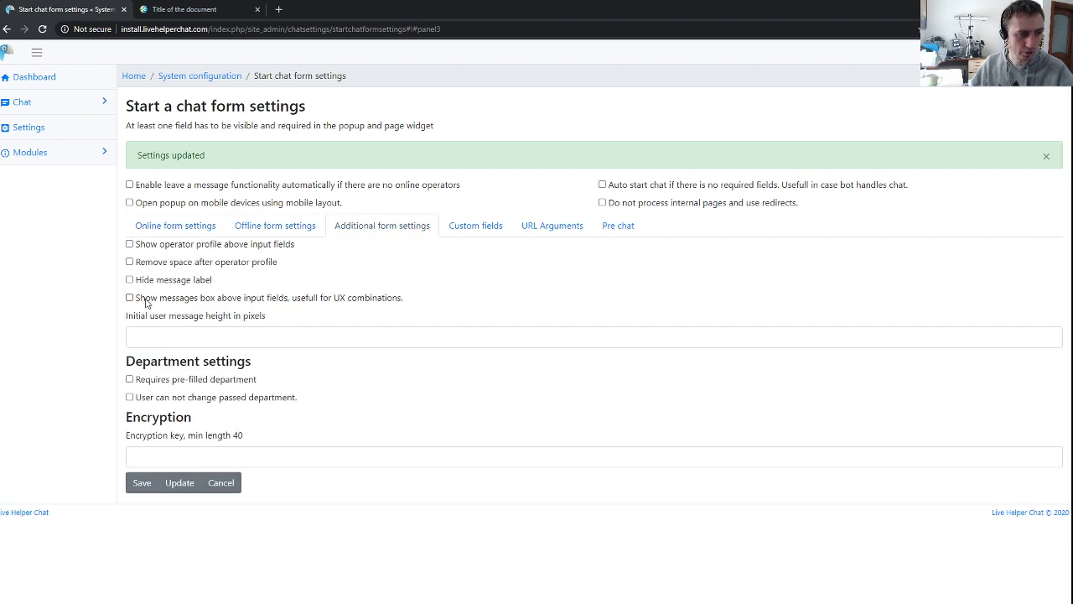
pyautogui.click(181, 483)
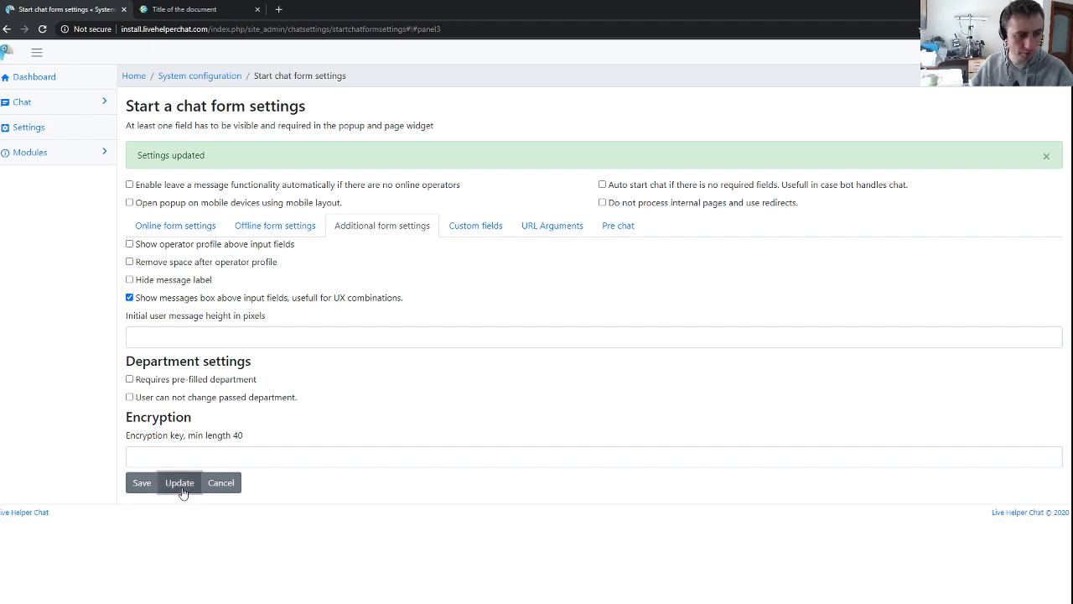
pyautogui.click(200, 10)
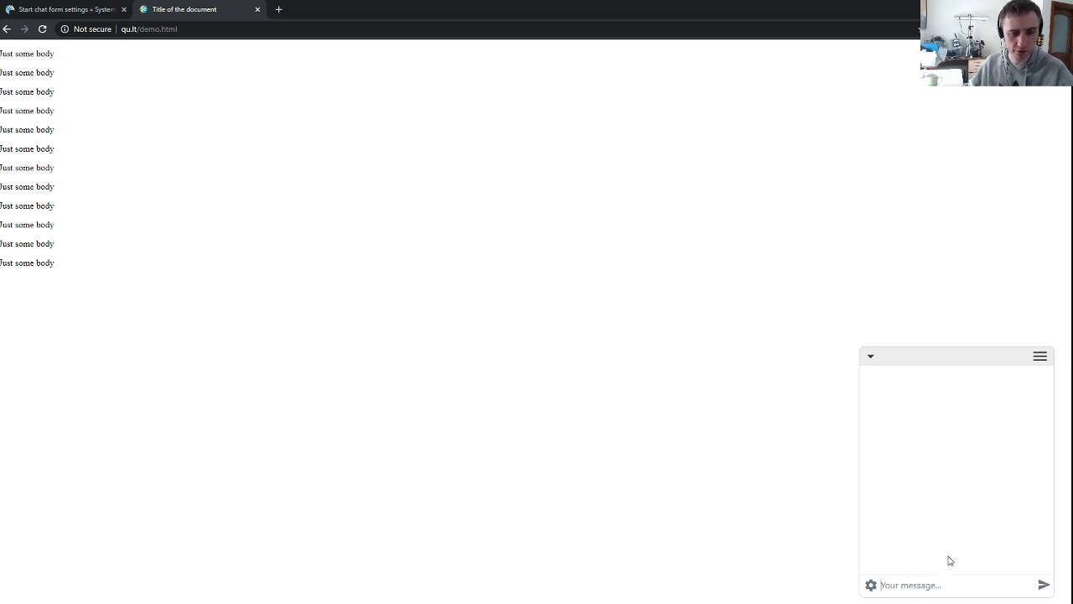
# Review the Name and Message options in the online form settings and look at the demo page's widget again
pyautogui.click(67, 11)
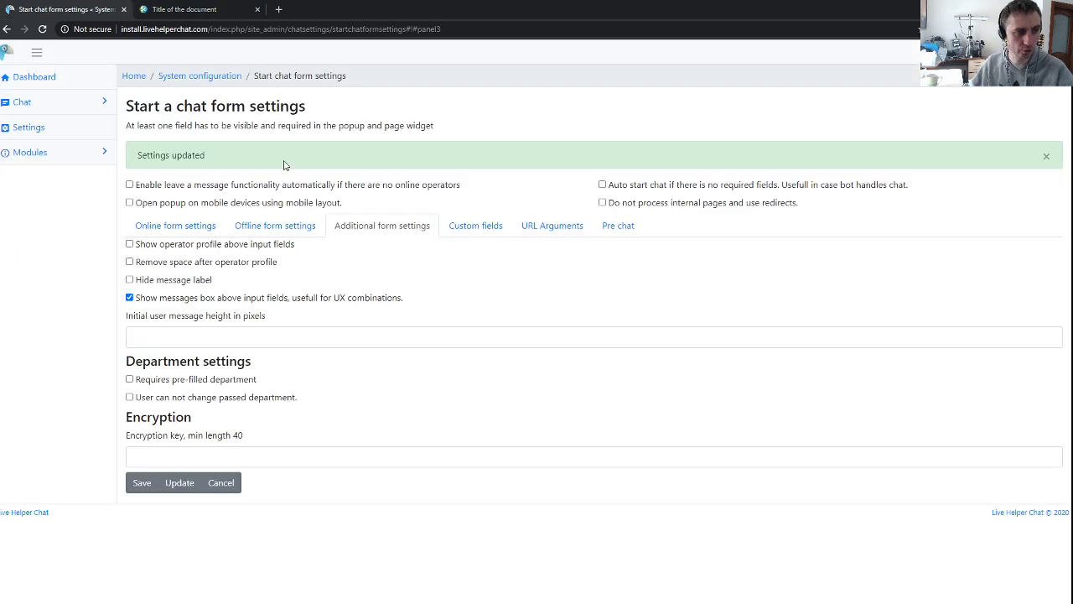
pyautogui.click(180, 226)
pyautogui.scroll(-2, 172, 427)
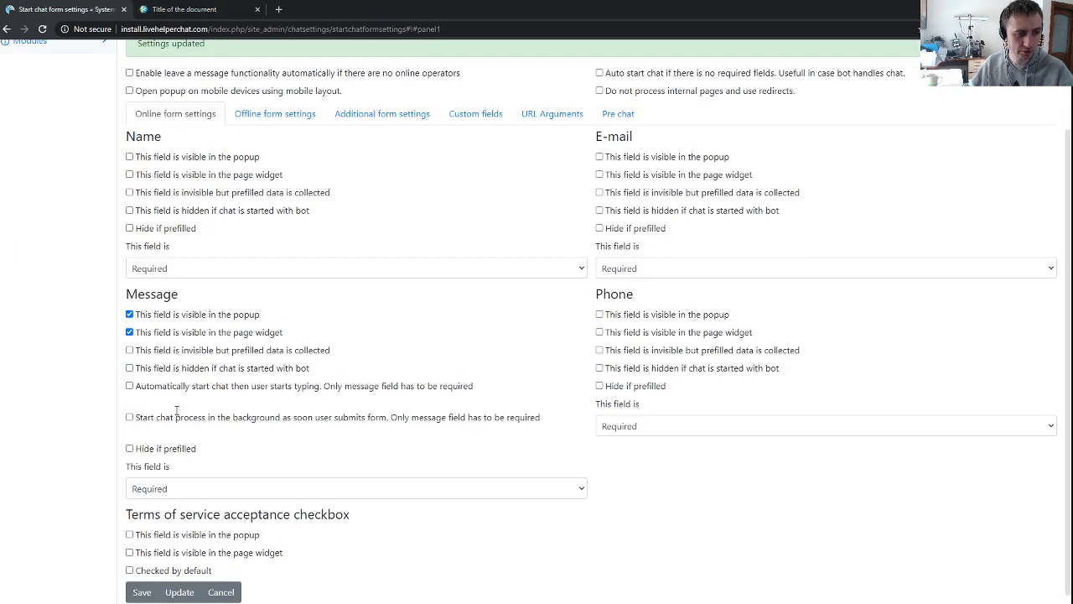
pyautogui.scroll(2, 218, 409)
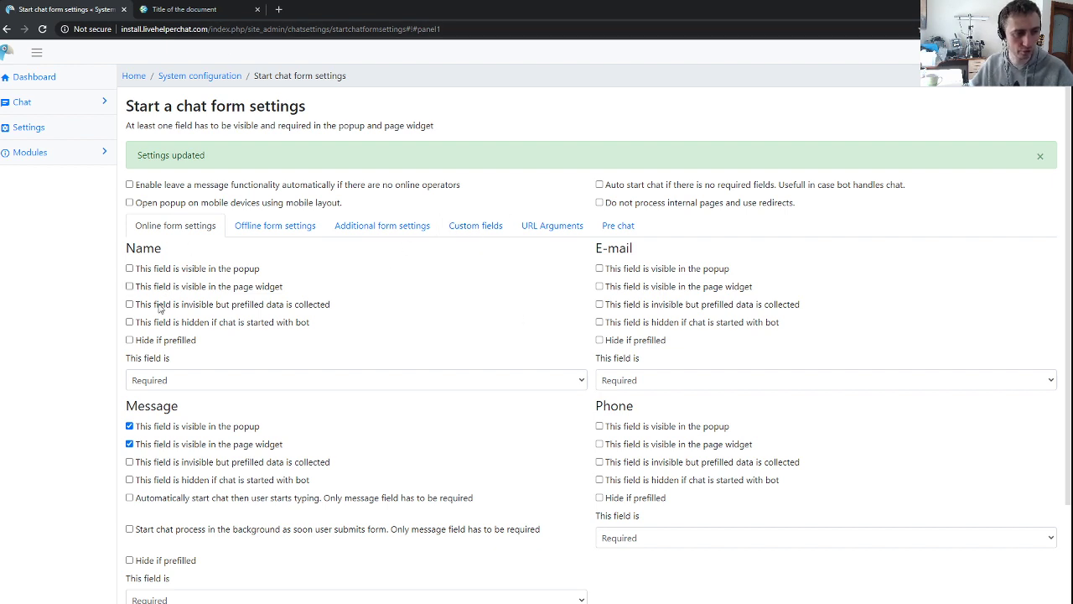
pyautogui.click(178, 11)
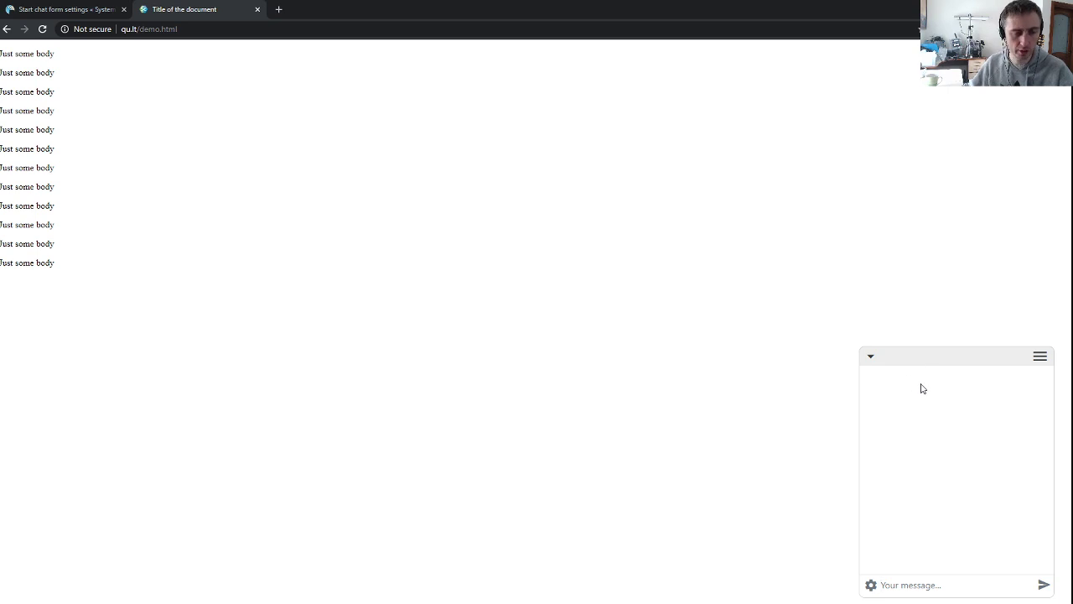
# Enable showing the operator profile above input fields in the additional form settings and update them
pyautogui.click(81, 7)
pyautogui.click(401, 226)
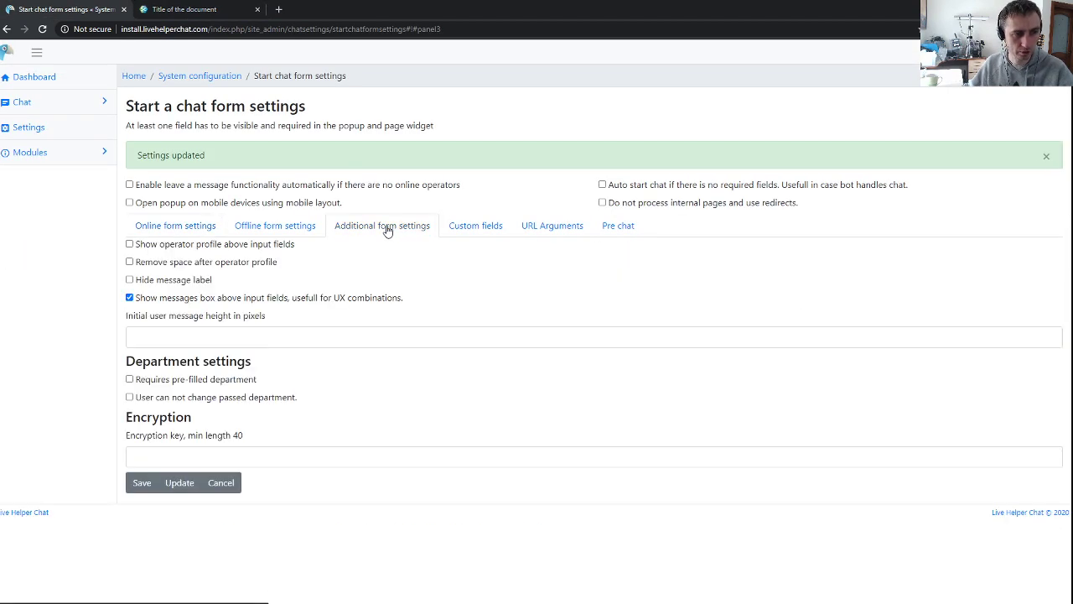
pyautogui.click(180, 481)
# Reload the demo page and examine the operator profile area in the chat widget
pyautogui.click(185, 9)
pyautogui.press('F5')
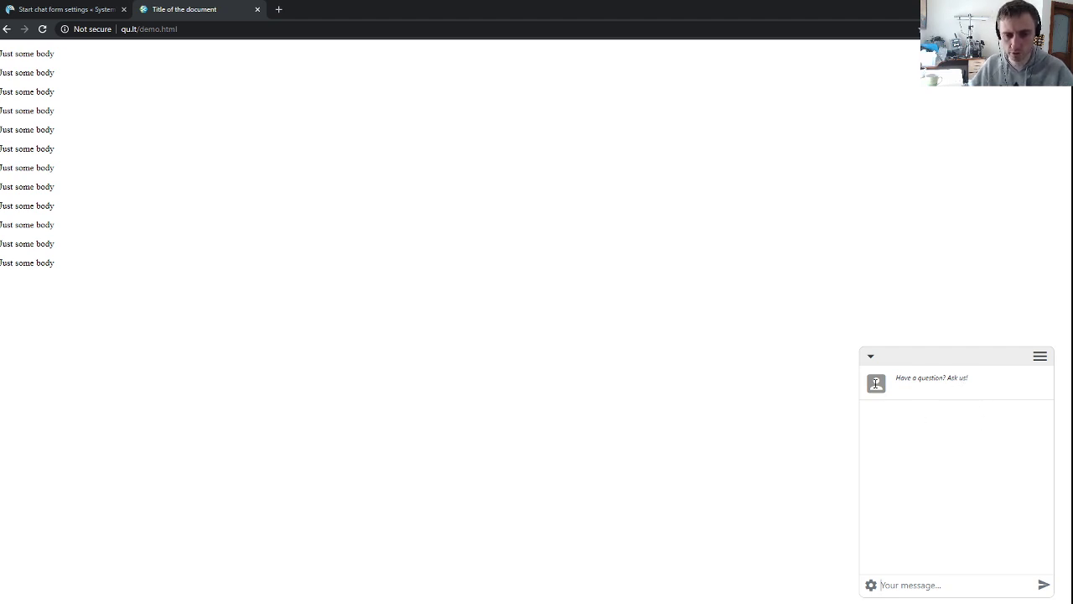
pyautogui.moveTo(872, 379); pyautogui.dragTo(940, 428)
pyautogui.click(921, 411)
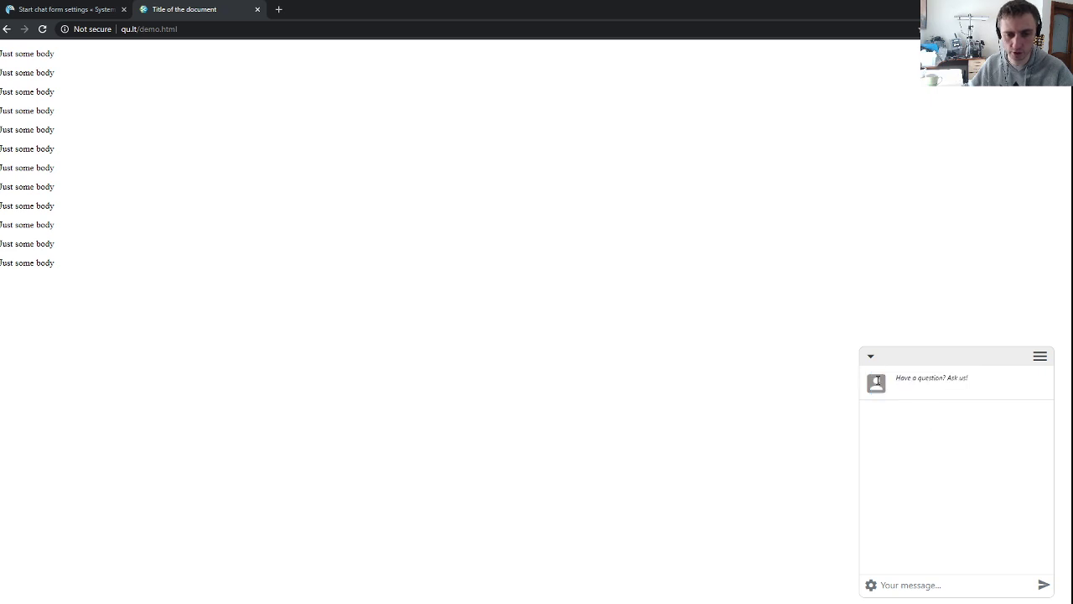
# Create and save a new widget theme named "Default look" in the live help configuration
pyautogui.click(69, 10)
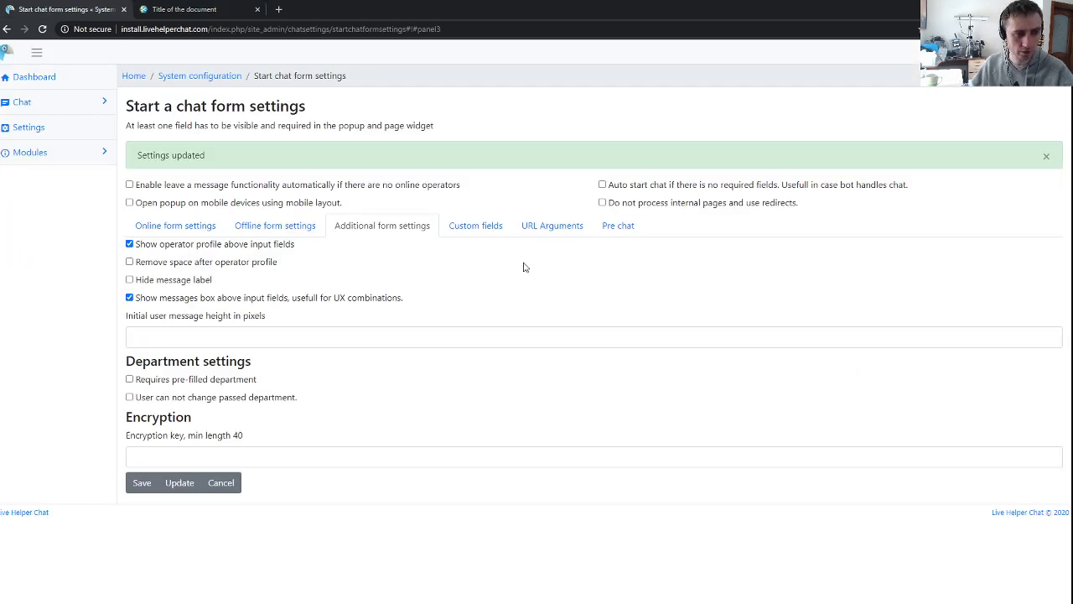
pyautogui.click(178, 79)
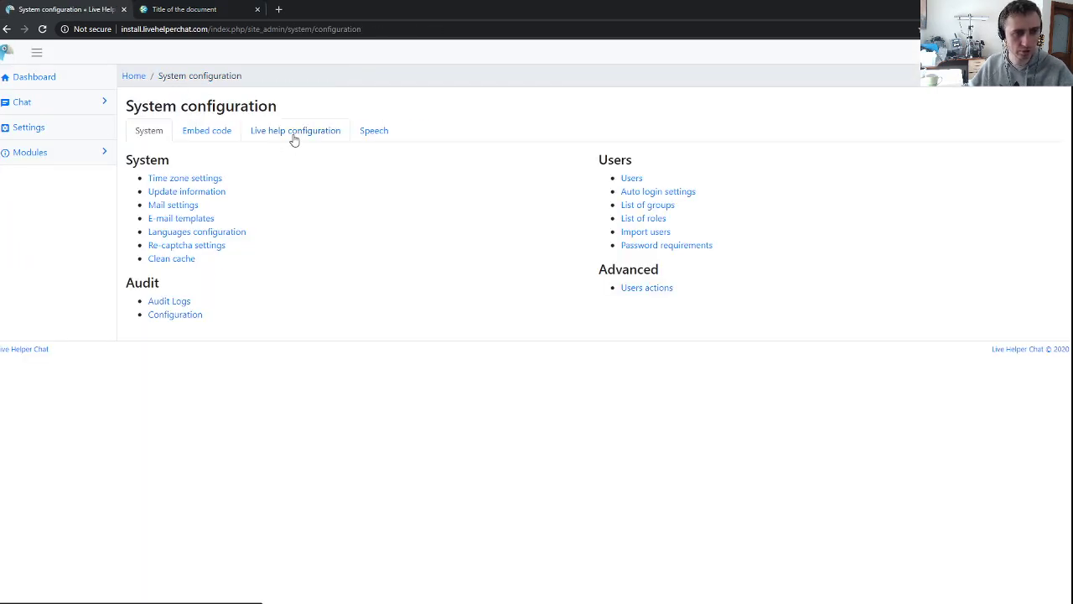
pyautogui.click(292, 137)
pyautogui.click(649, 229)
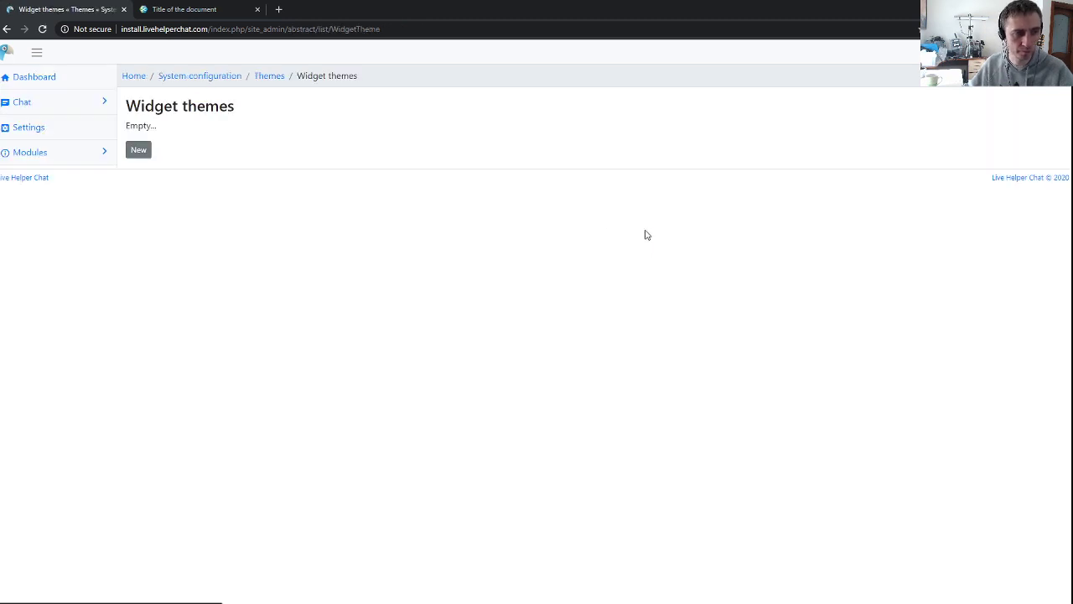
pyautogui.click(141, 150)
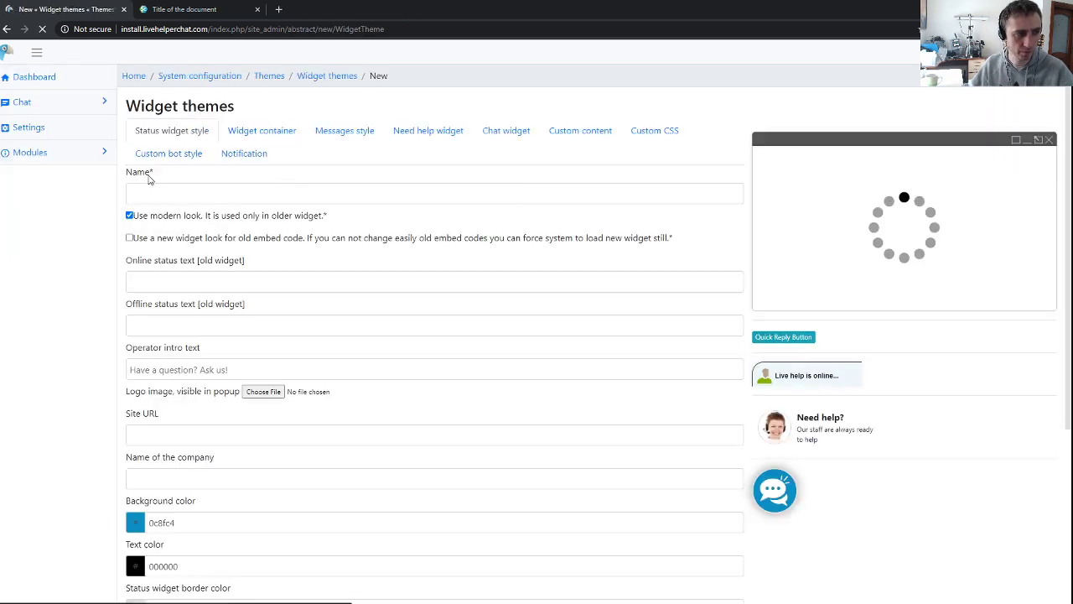
pyautogui.click(164, 200)
pyautogui.write('Default look')
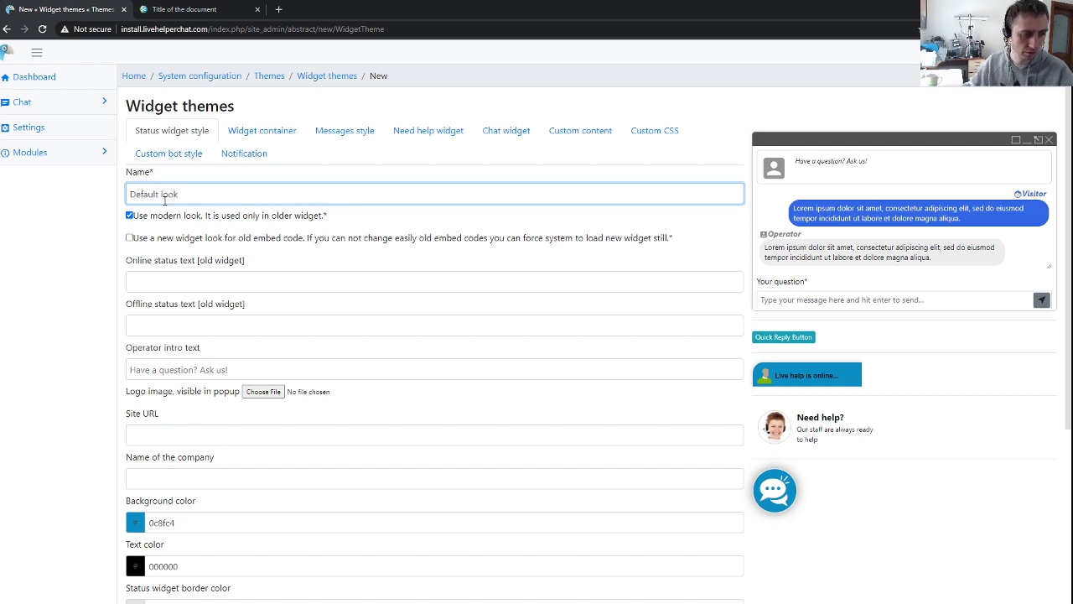
pyautogui.scroll(-4, 165, 200)
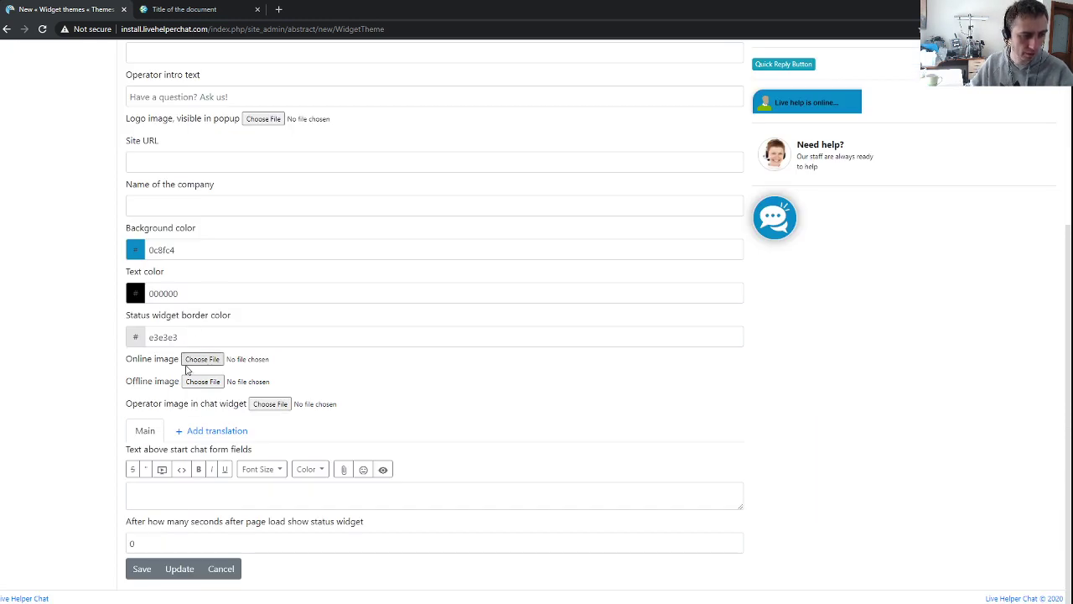
pyautogui.click(139, 569)
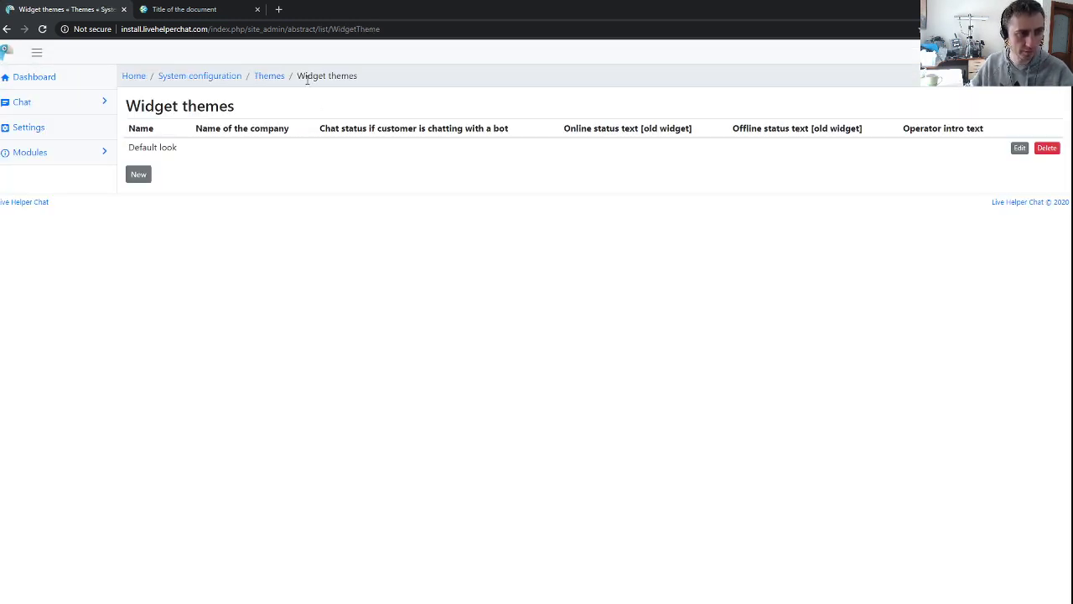
# Set "Default look" as the default widget theme and reload the demo page to check the widget
pyautogui.click(277, 77)
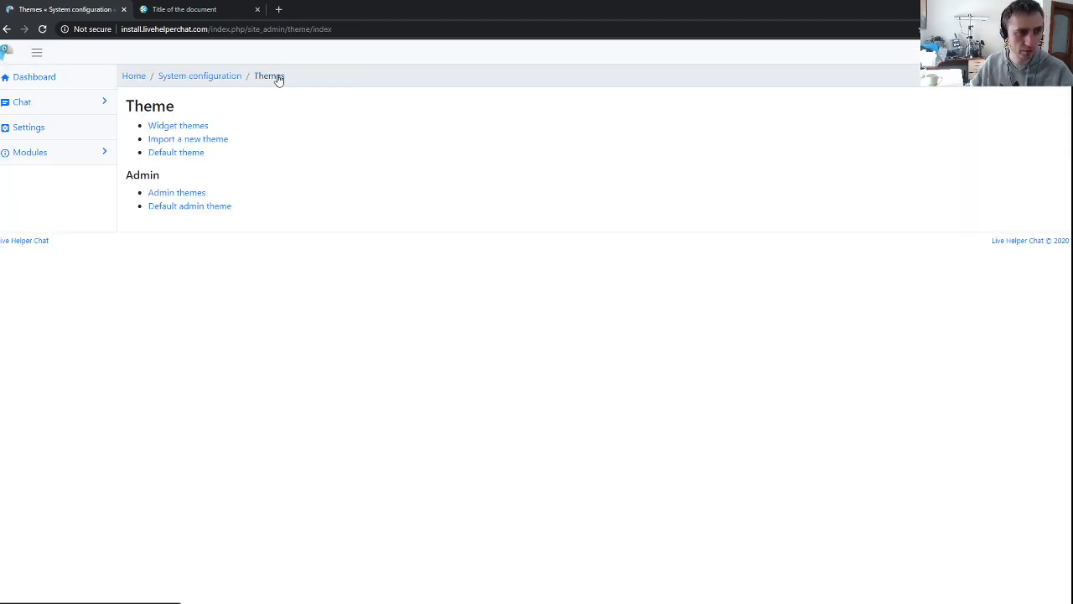
pyautogui.click(185, 154)
pyautogui.click(211, 148)
pyautogui.click(170, 176)
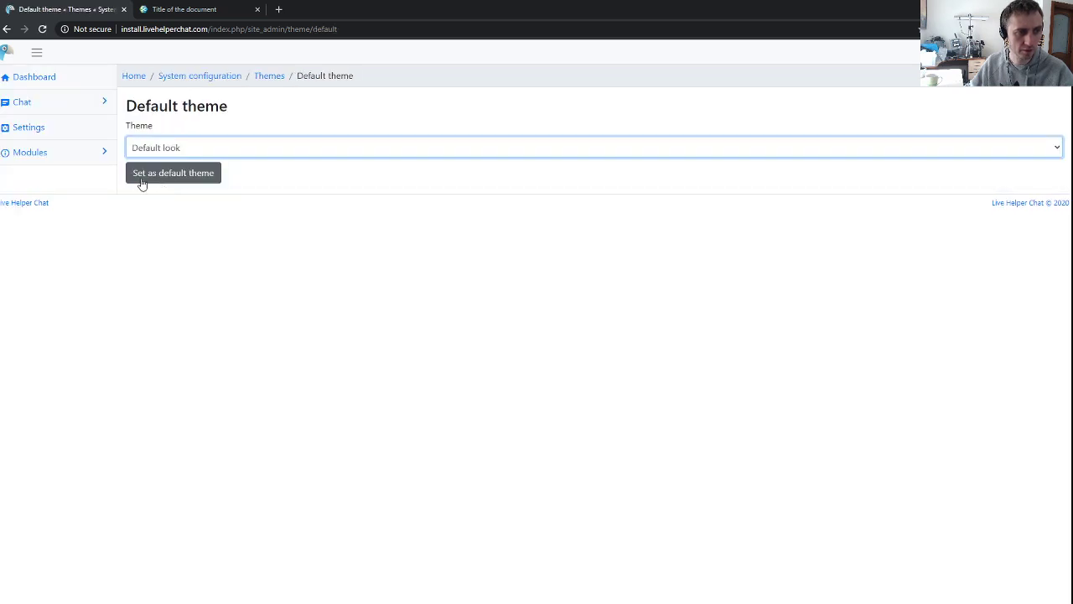
pyautogui.click(171, 175)
pyautogui.click(178, 9)
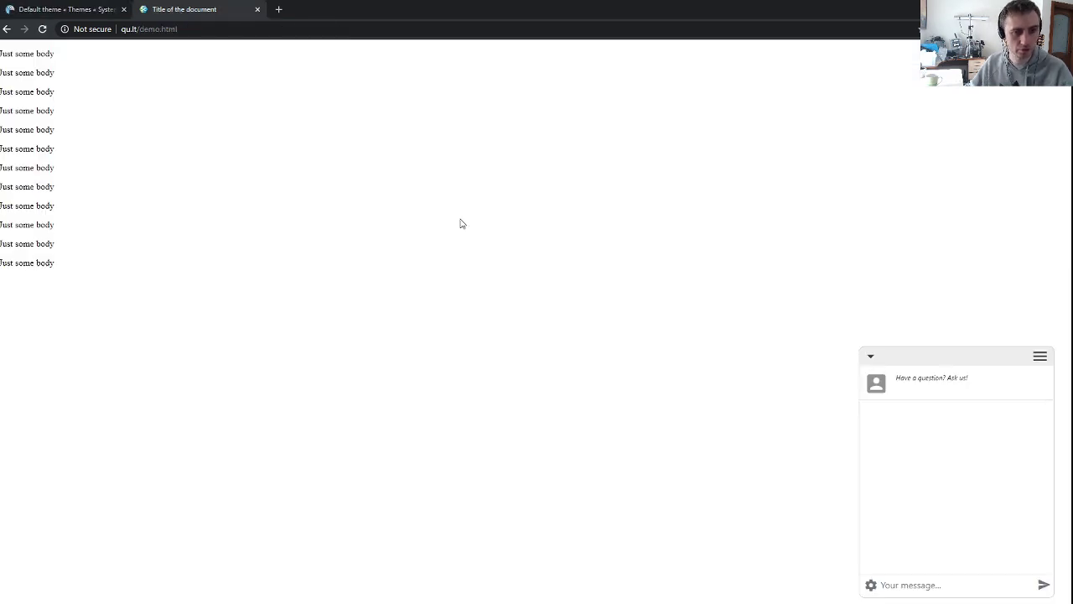
pyautogui.press('F5')
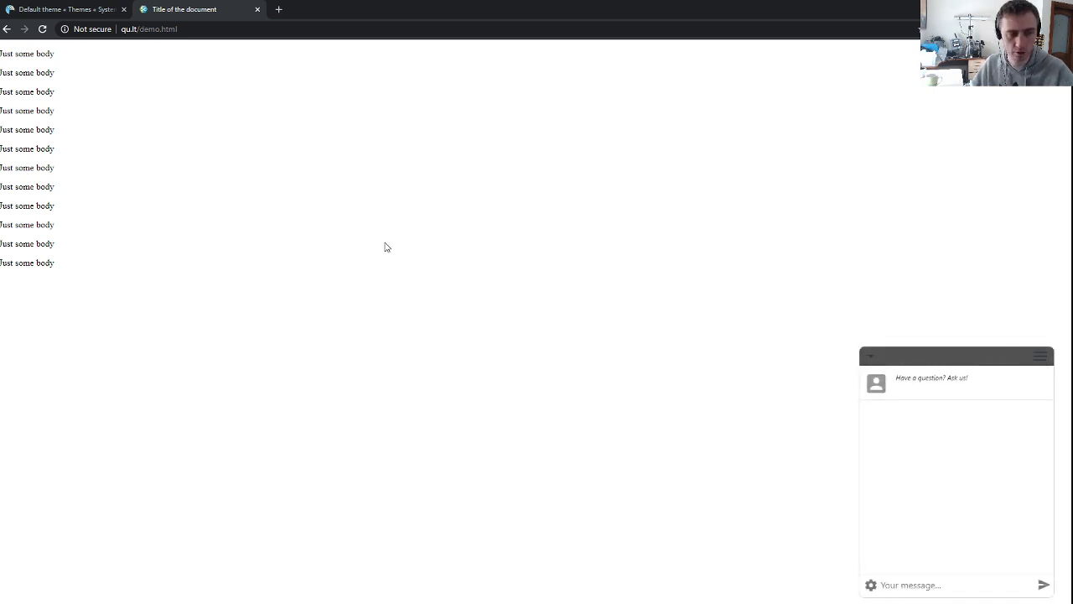
# Open the "Default look" widget theme for editing and look over its status widget style settings
pyautogui.click(78, 11)
pyautogui.click(263, 76)
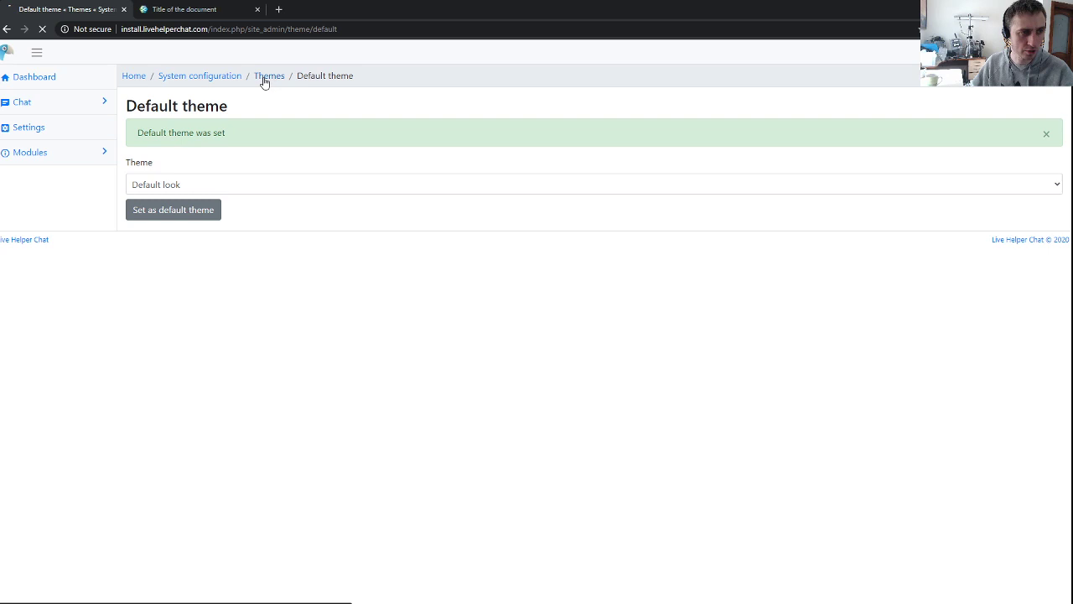
pyautogui.click(179, 124)
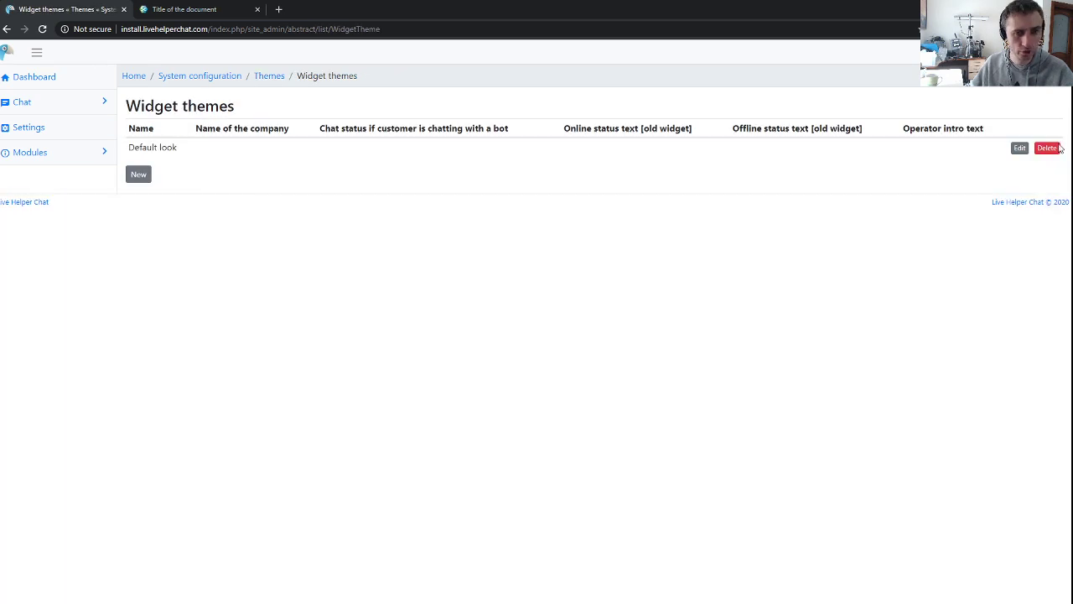
pyautogui.click(1020, 149)
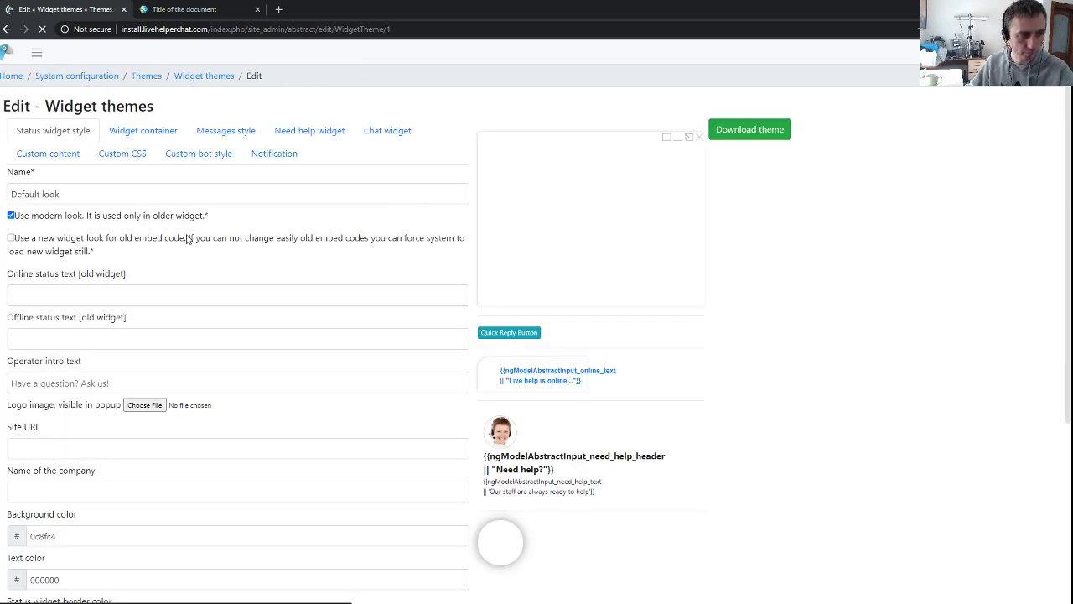
pyautogui.scroll(-4, 228, 411)
pyautogui.scroll(5, 289, 424)
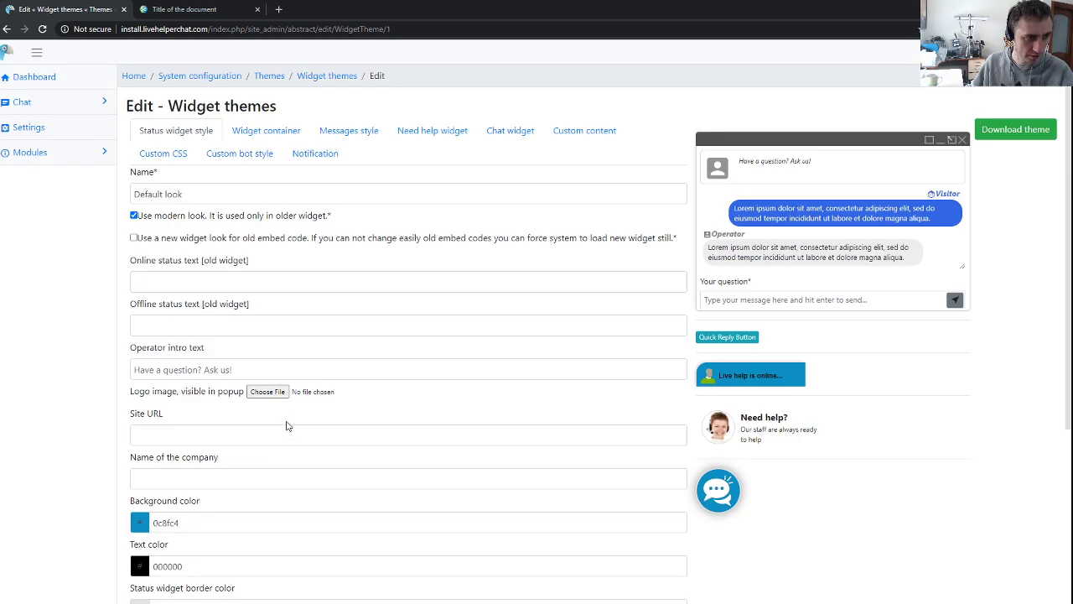
# Change the theme's widget header background color to a light grey, update the theme and check the demo page's widget
pyautogui.click(271, 135)
pyautogui.click(268, 191)
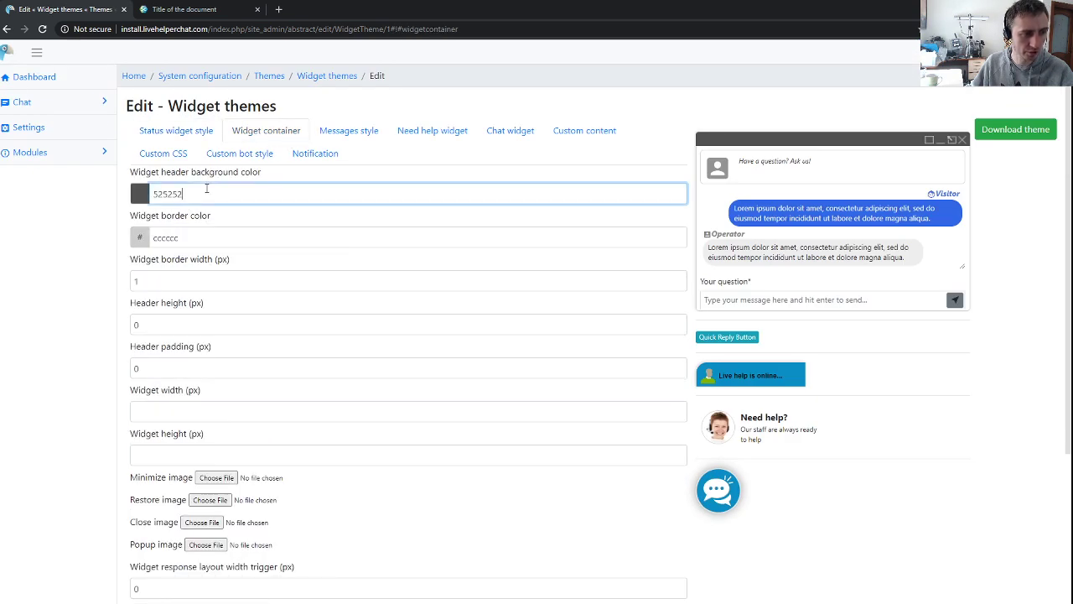
pyautogui.moveTo(159, 260); pyautogui.dragTo(157, 237)
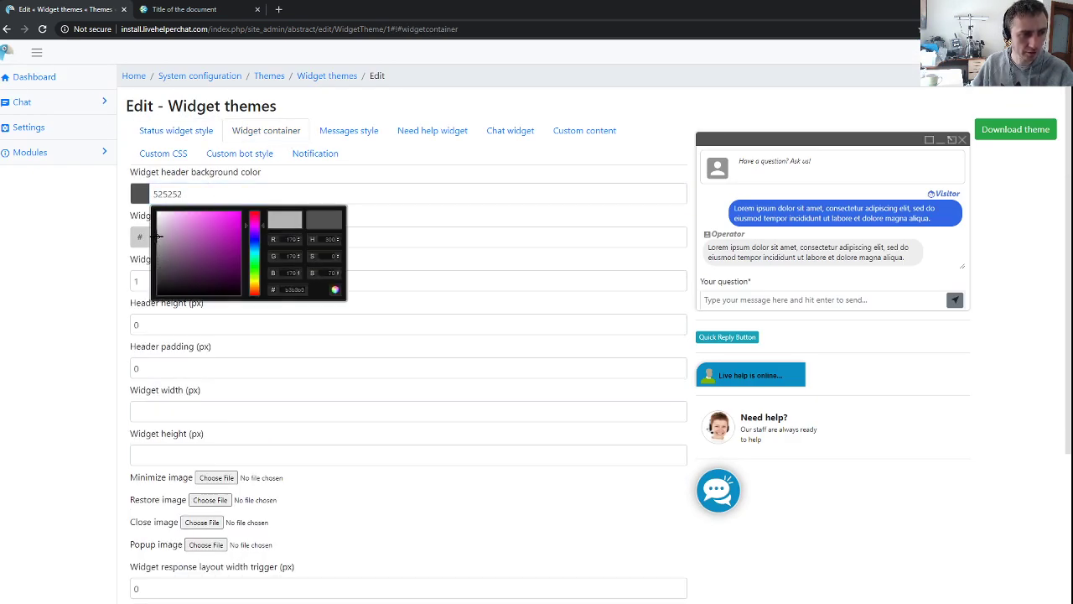
pyautogui.click(334, 290)
pyautogui.scroll(-3, 211, 452)
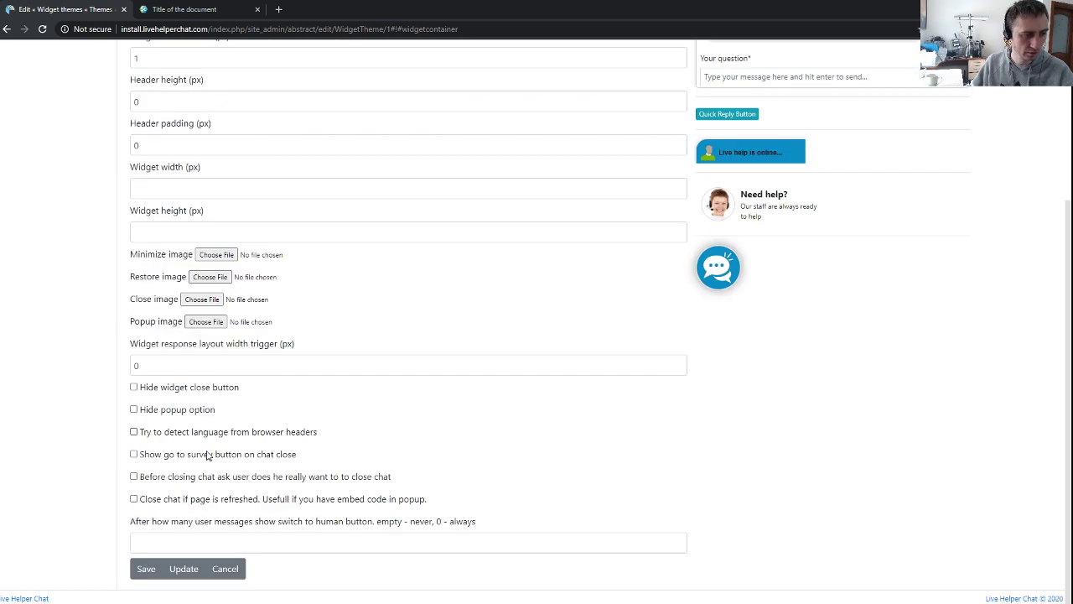
pyautogui.click(183, 568)
pyautogui.click(204, 6)
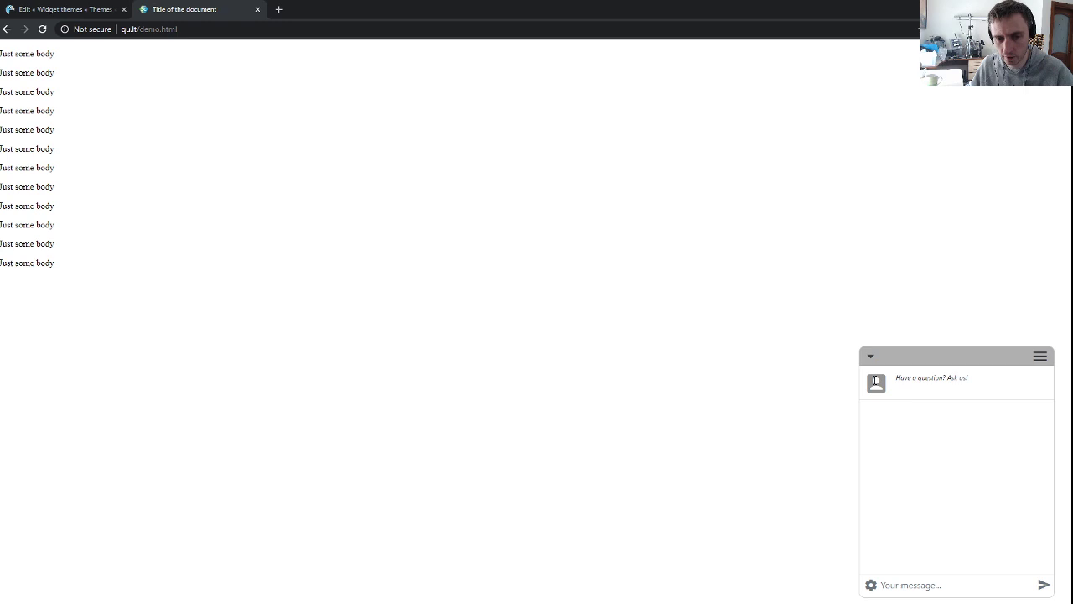
# Upload logo (3).png as the operator image in the chat widget, update the theme and check the demo page
pyautogui.click(75, 7)
pyautogui.scroll(-2, 307, 316)
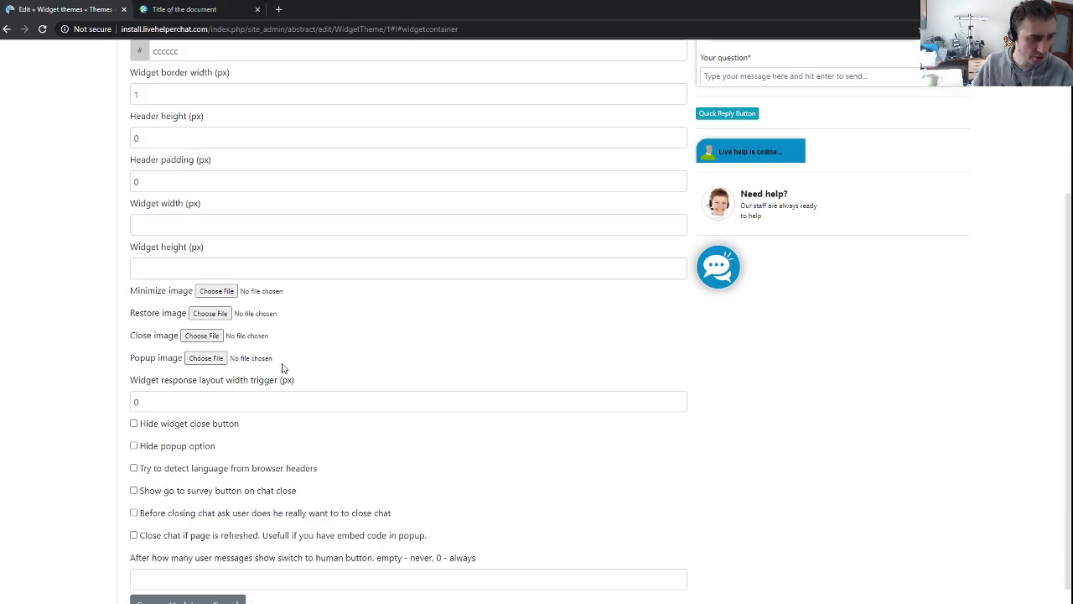
pyautogui.scroll(5, 282, 368)
pyautogui.click(179, 169)
pyautogui.scroll(-4, 307, 310)
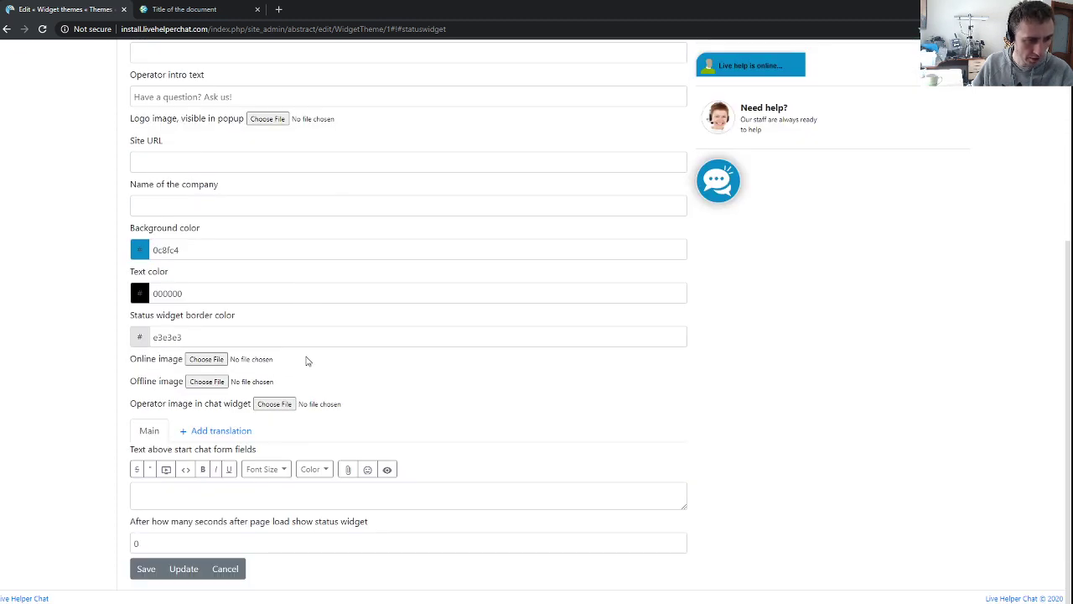
pyautogui.click(275, 403)
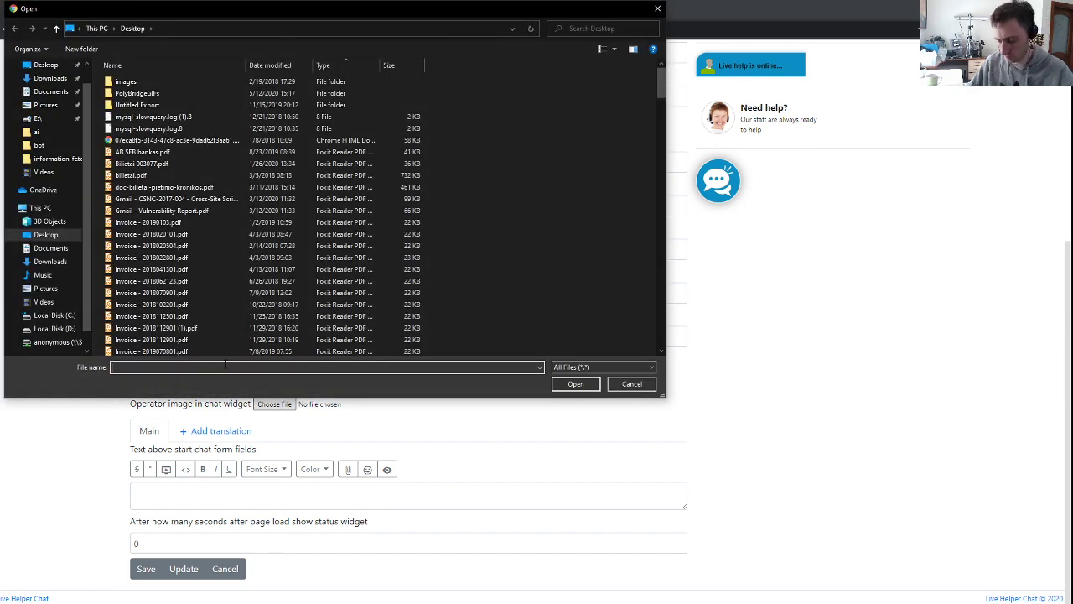
pyautogui.write('logo')
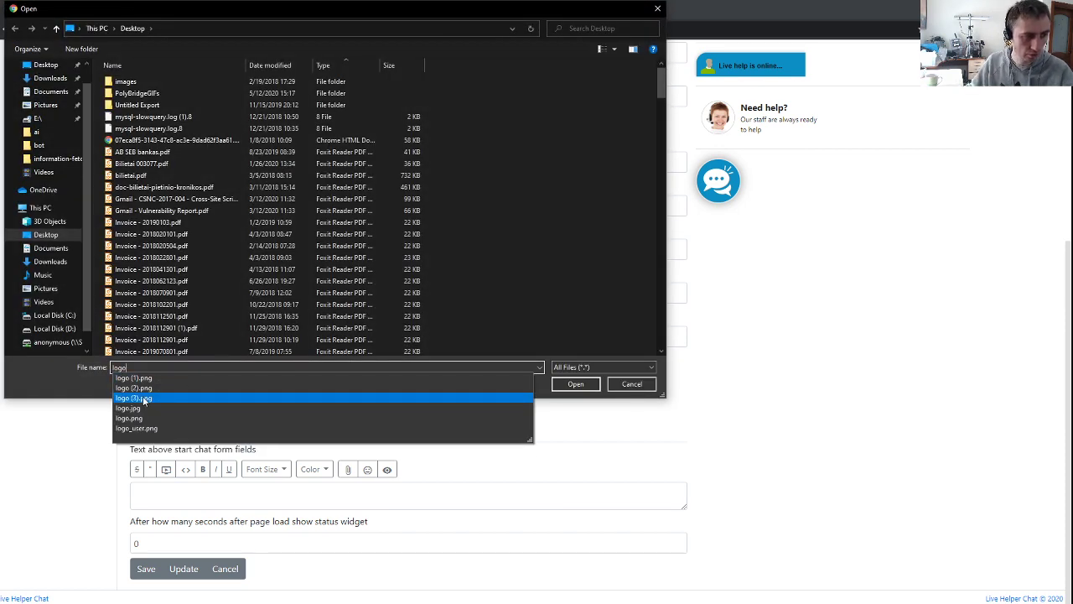
pyautogui.click(144, 399)
pyautogui.click(575, 384)
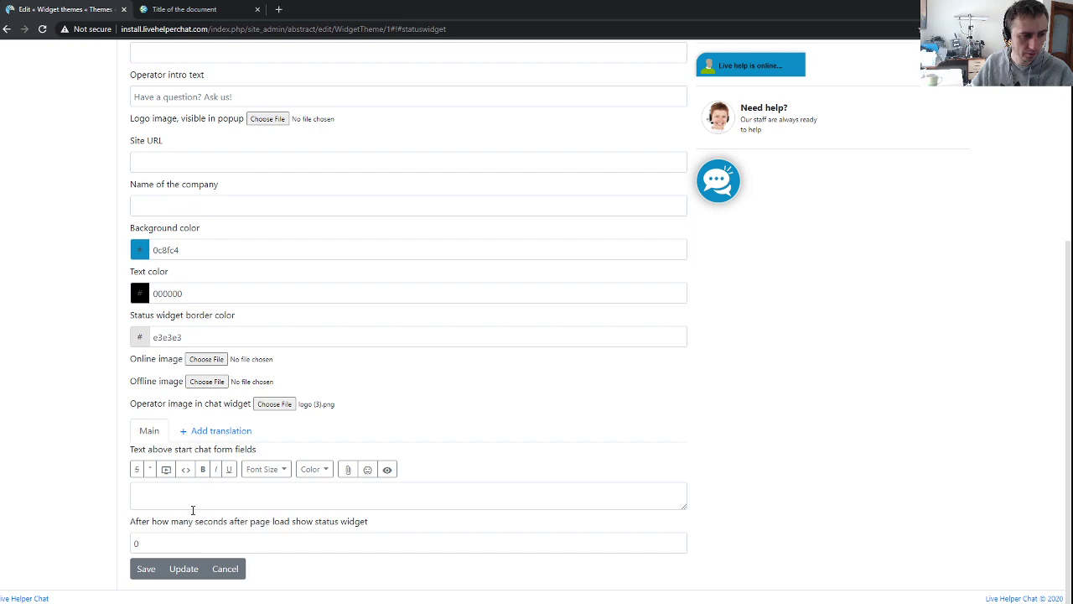
pyautogui.click(182, 569)
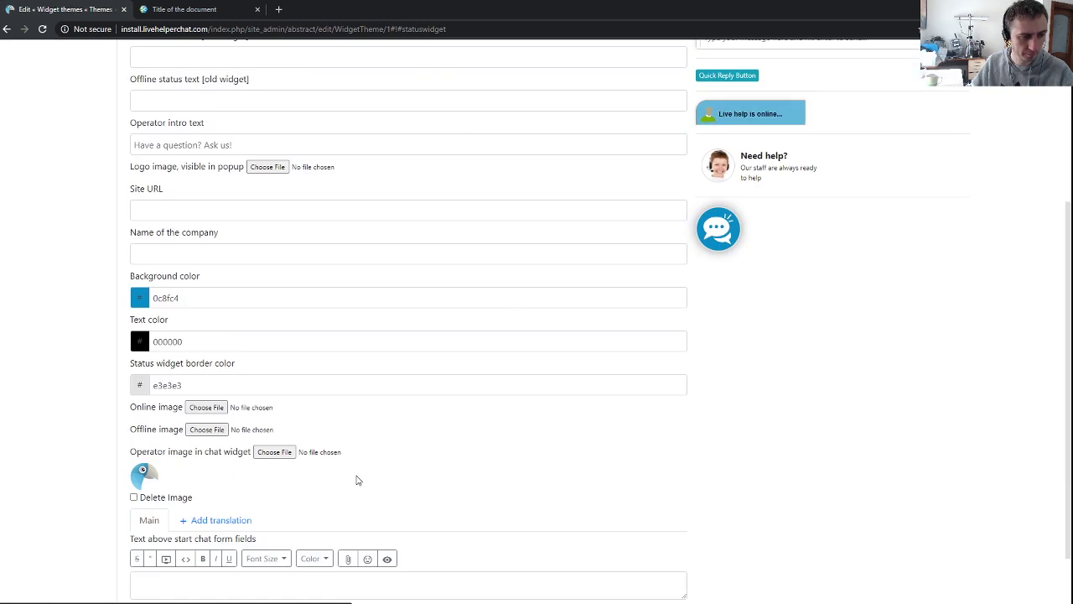
pyautogui.click(191, 14)
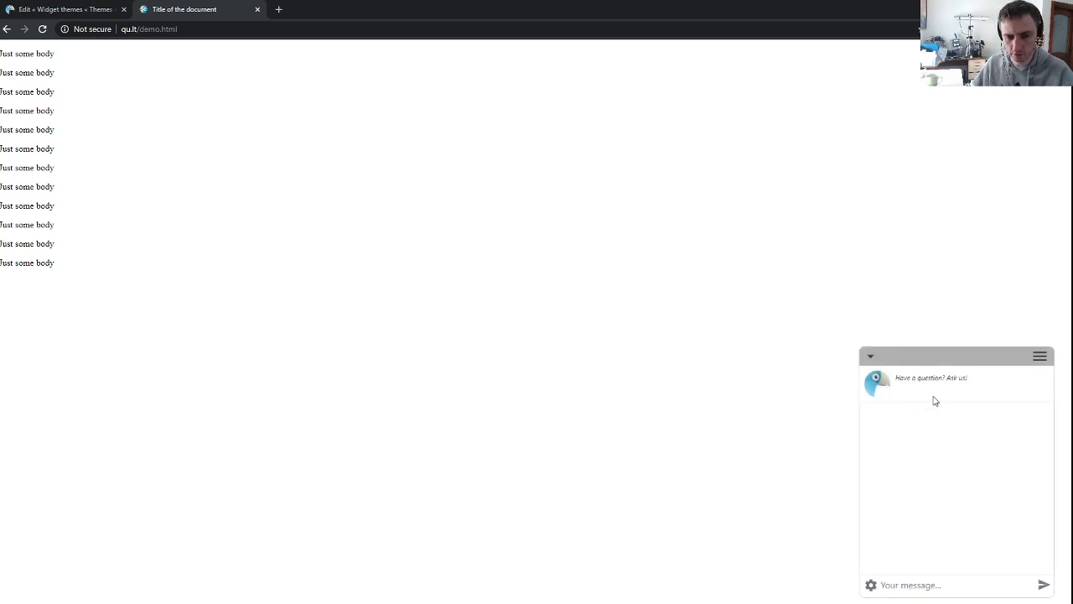
# Review the theme's chat widget general settings and text changes, including the message placeholder and bot chat status
pyautogui.click(84, 14)
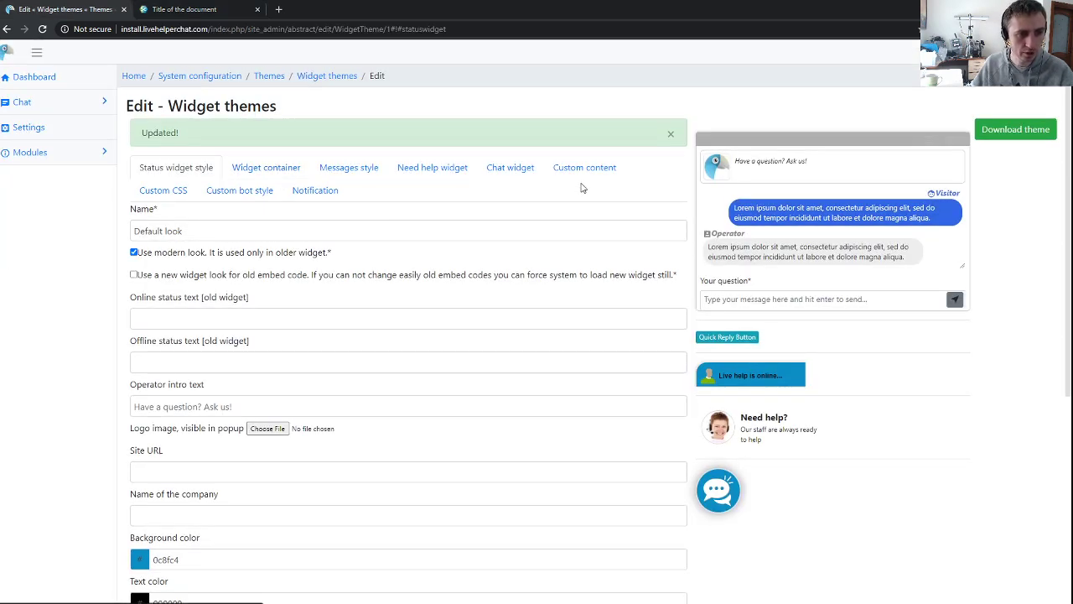
pyautogui.click(511, 173)
pyautogui.scroll(-3, 469, 263)
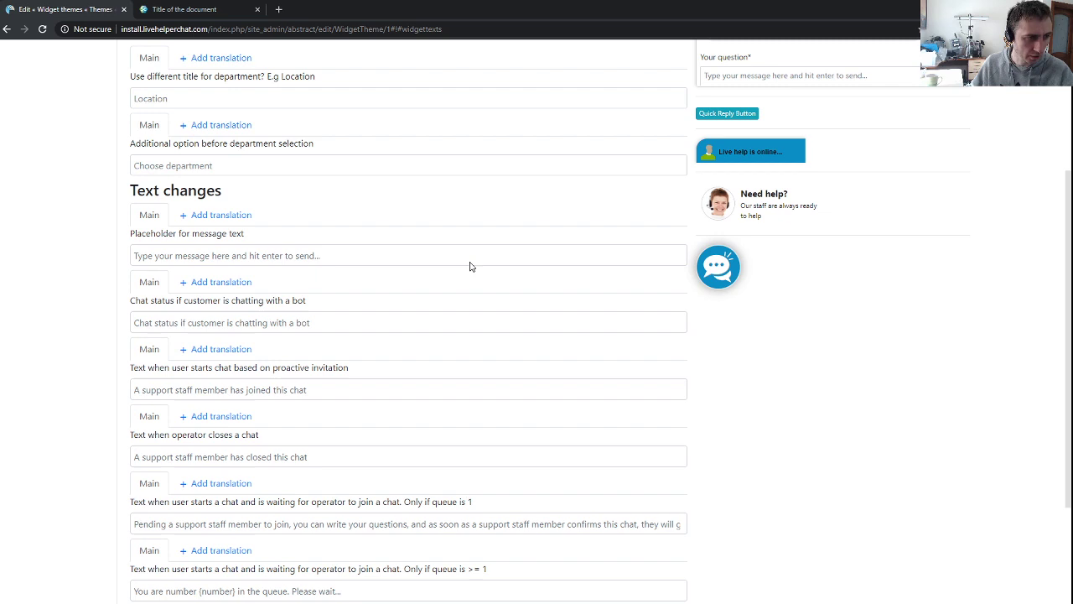
pyautogui.click(230, 255)
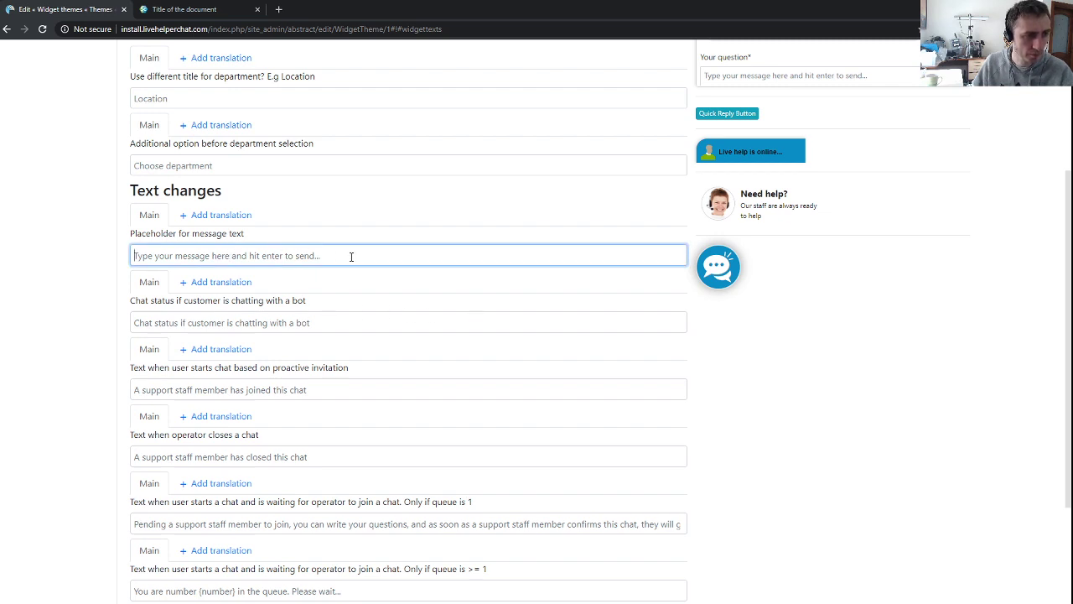
pyautogui.click(190, 322)
pyautogui.scroll(-3, 266, 404)
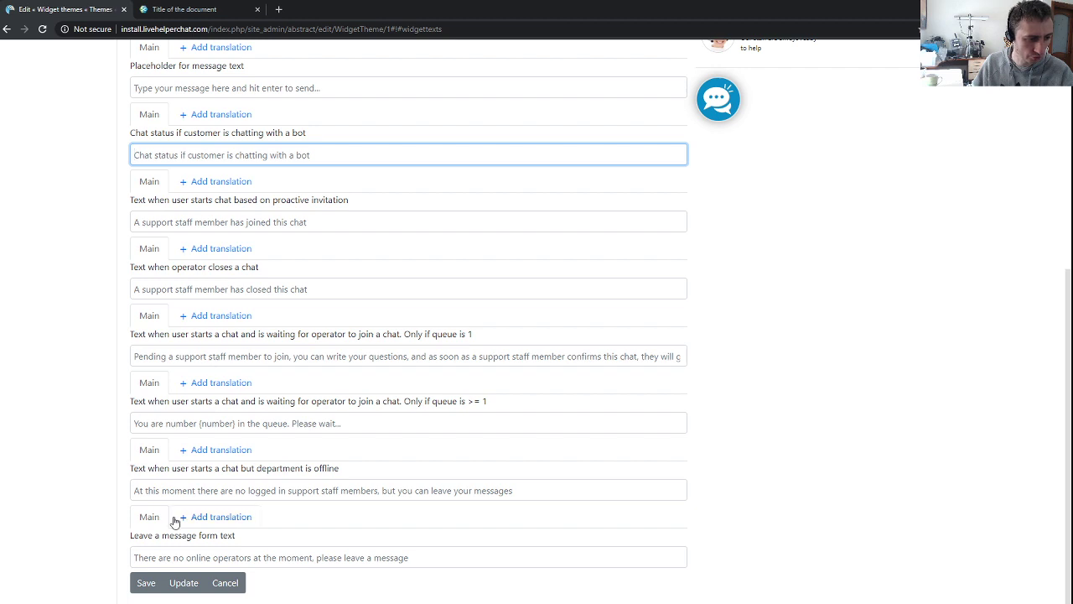
pyautogui.scroll(3, 233, 533)
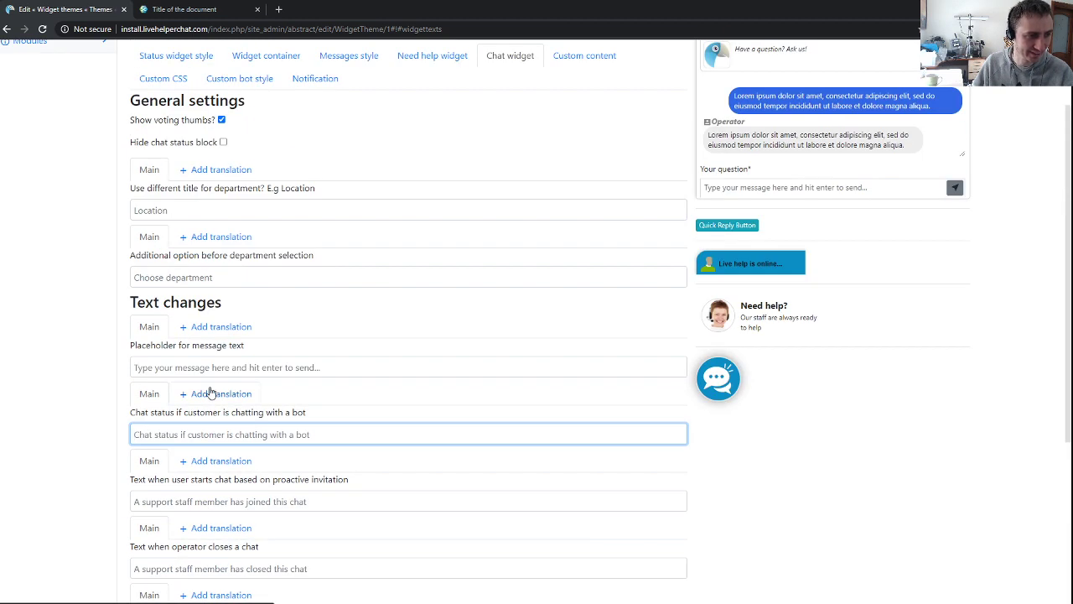
pyautogui.click(198, 367)
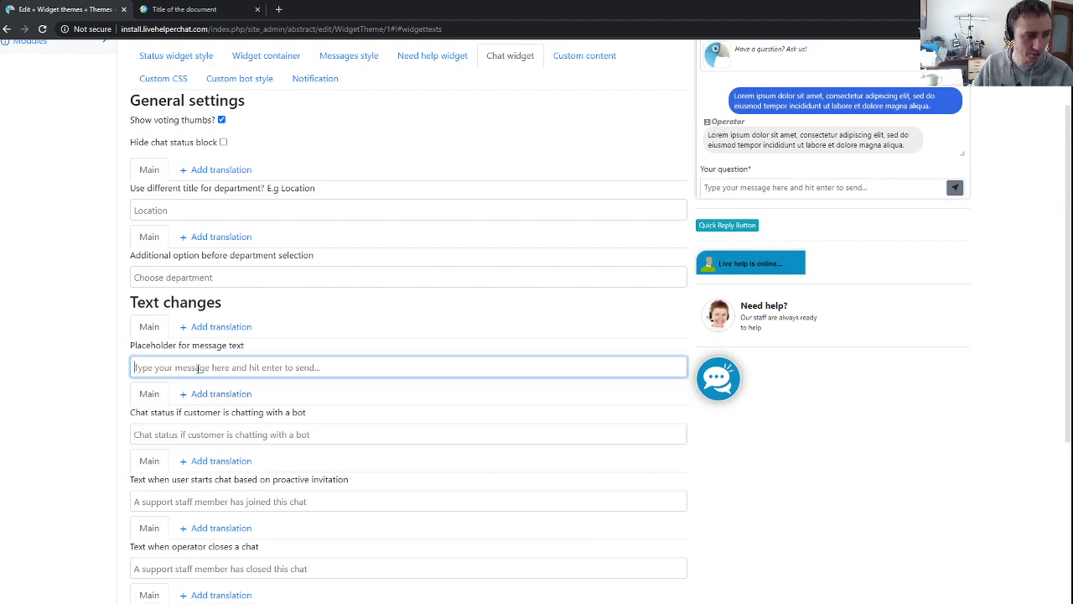
pyautogui.scroll(-4, 332, 444)
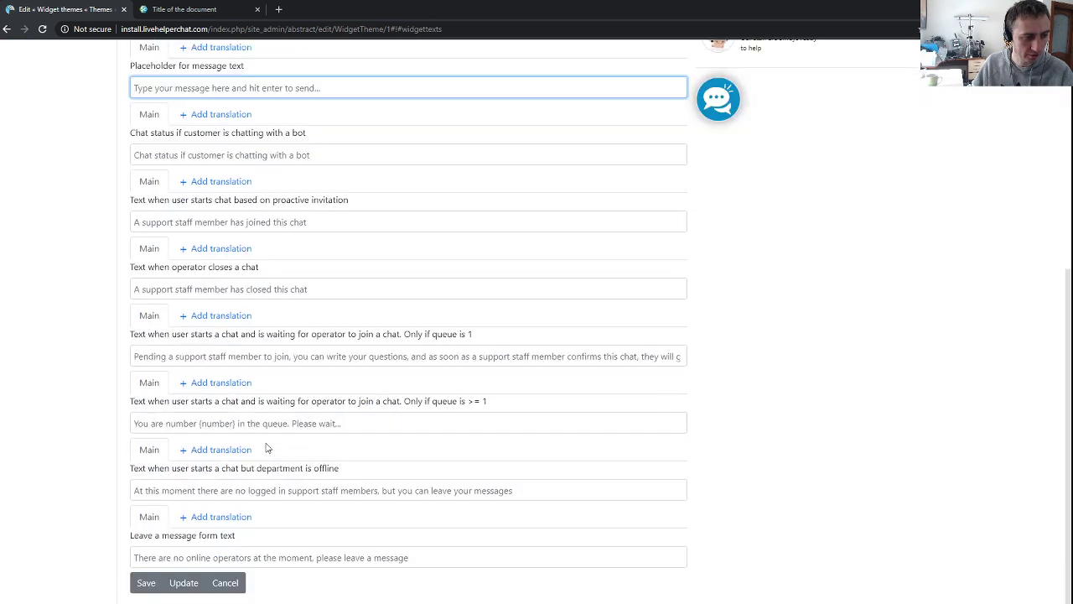
pyautogui.press('Return')
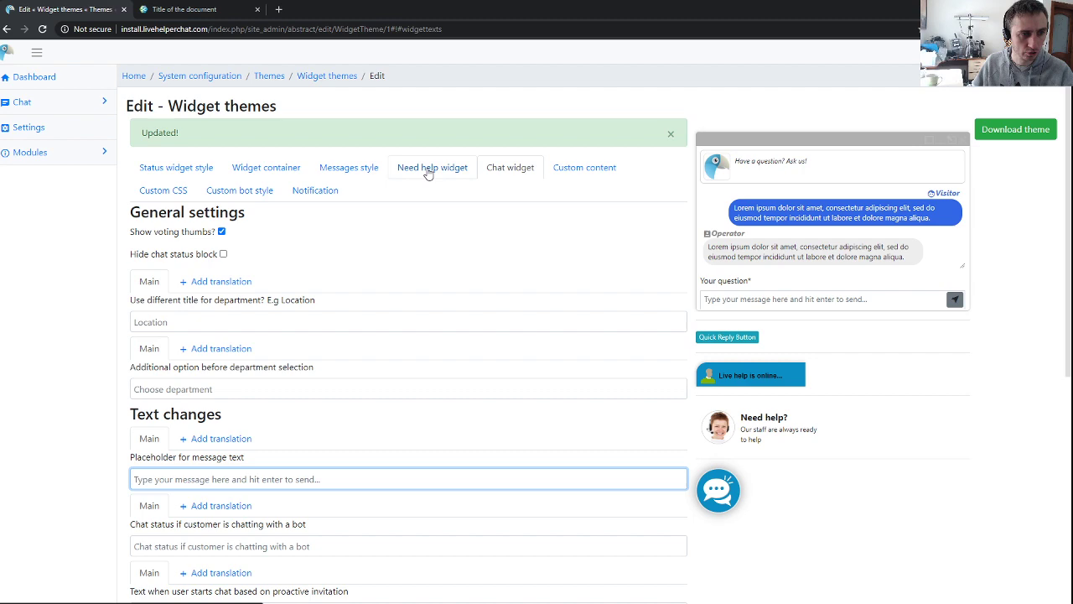
# Examine the theme's visitor and operator message style options and look at the demo page's widget again
pyautogui.click(427, 172)
pyautogui.click(351, 168)
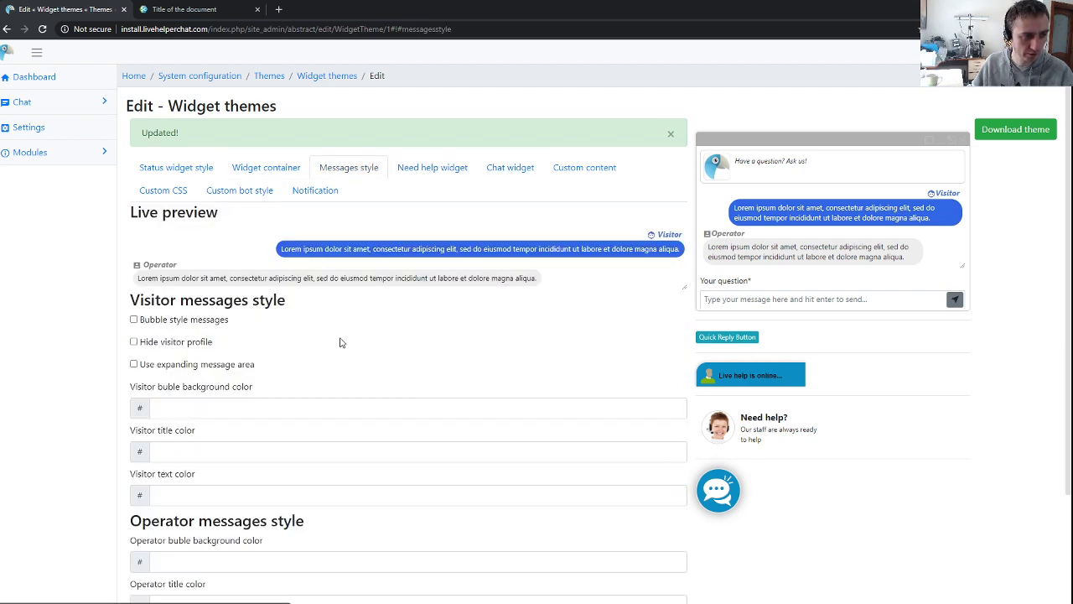
pyautogui.scroll(-2, 344, 344)
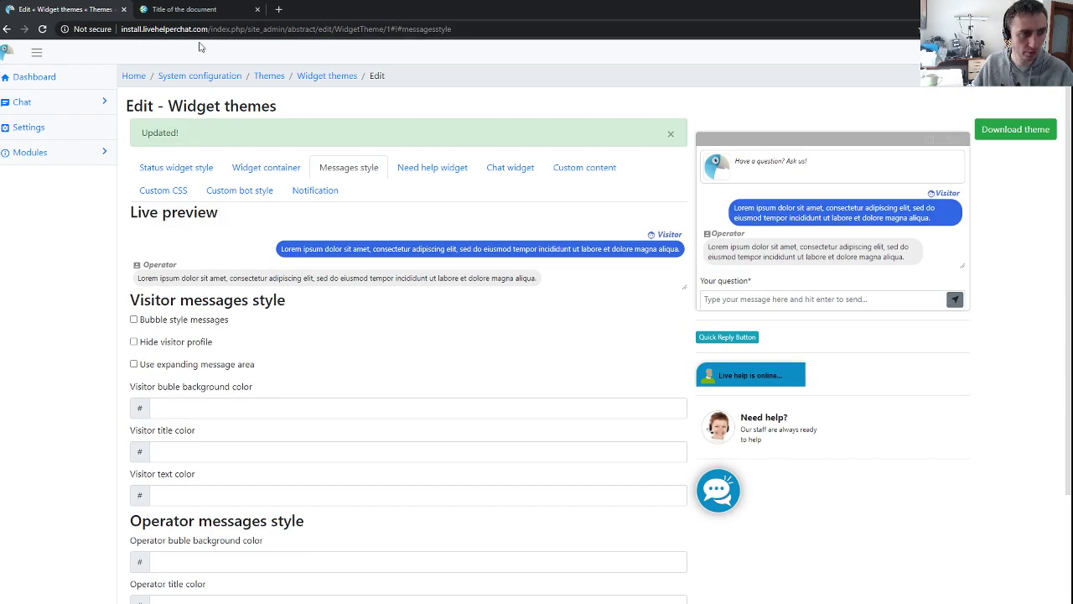
pyautogui.scroll(-2, 287, 377)
pyautogui.scroll(1, 376, 432)
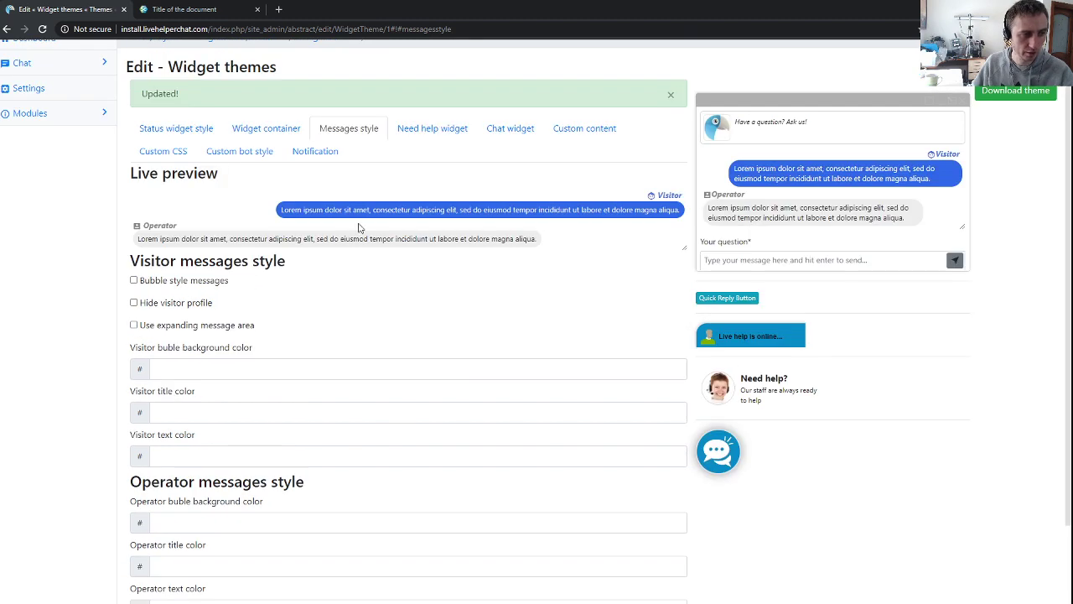
pyautogui.click(188, 12)
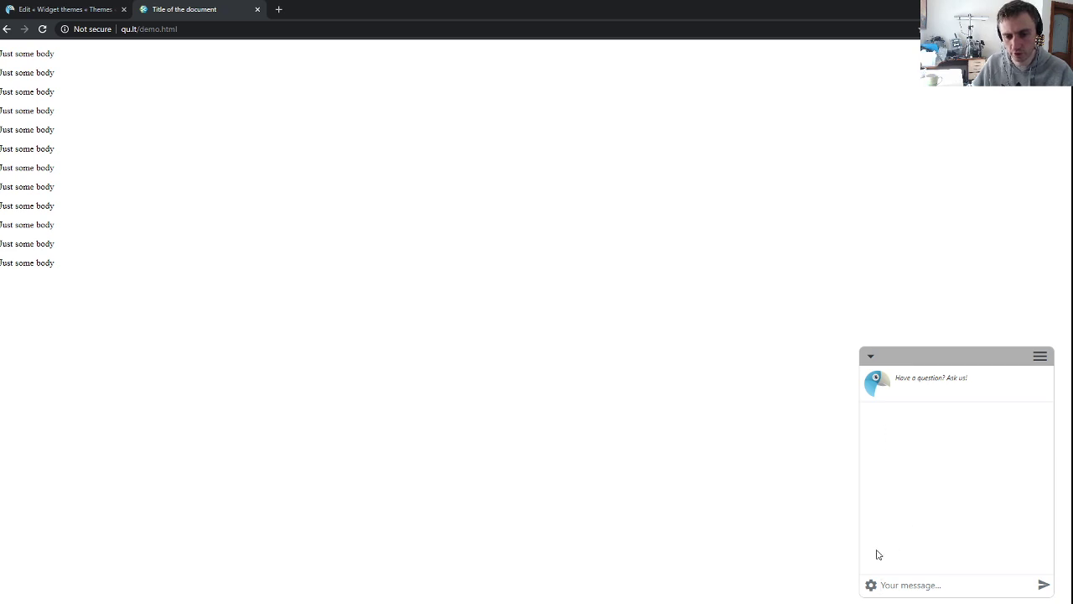
pyautogui.click(71, 10)
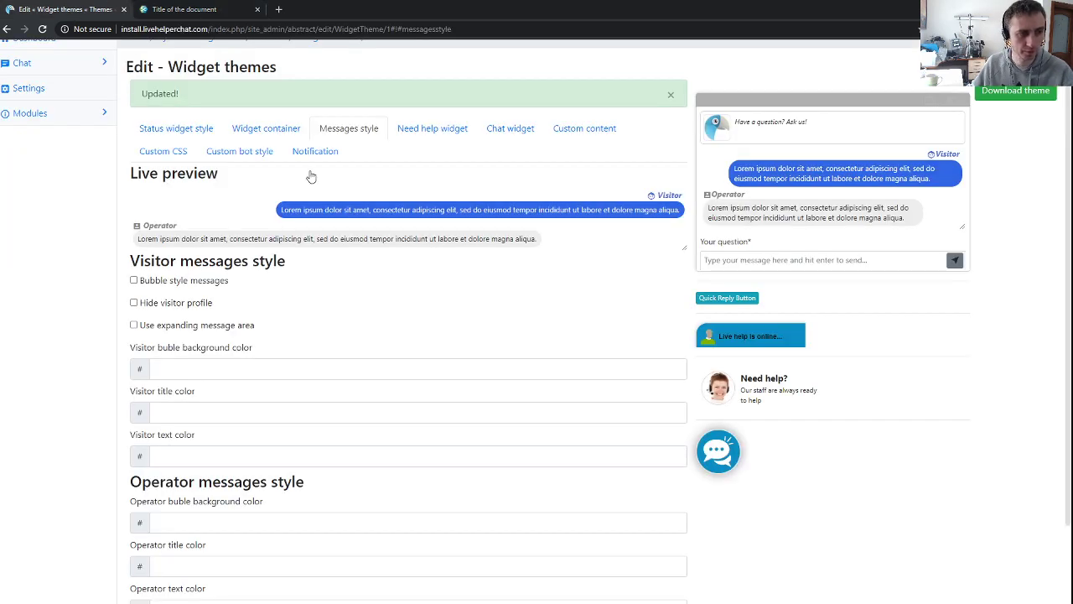
pyautogui.scroll(1, 345, 355)
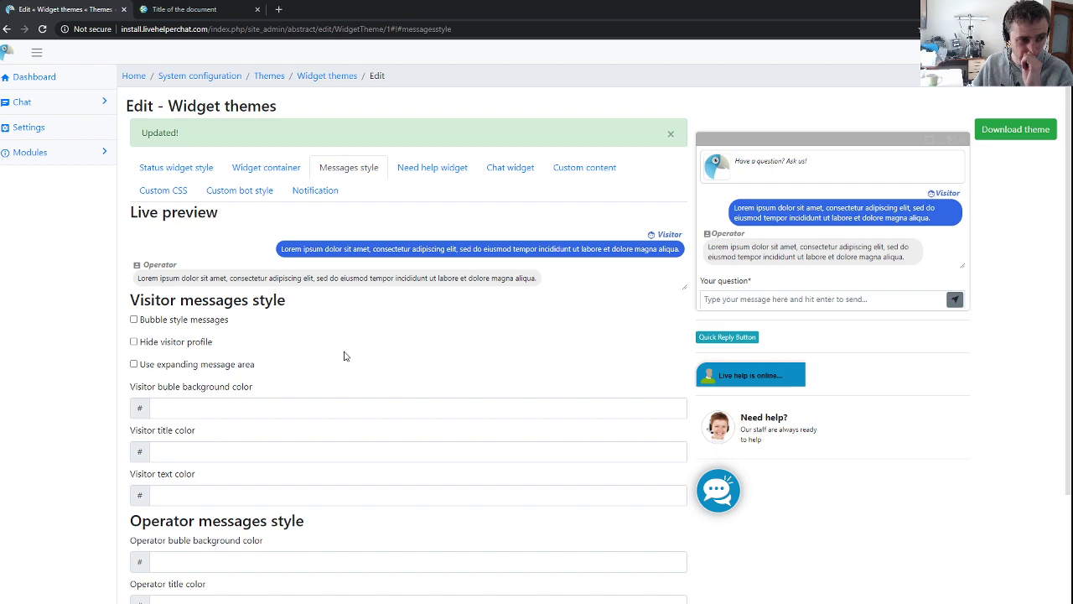
pyautogui.scroll(-2, 325, 404)
pyautogui.scroll(2, 324, 404)
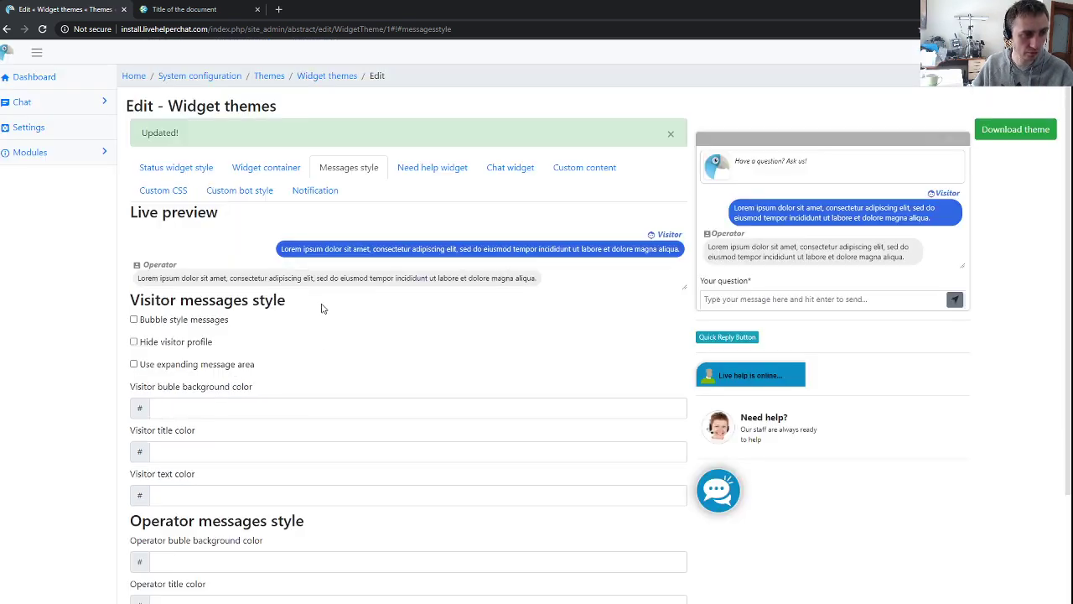
pyautogui.scroll(-2, 318, 344)
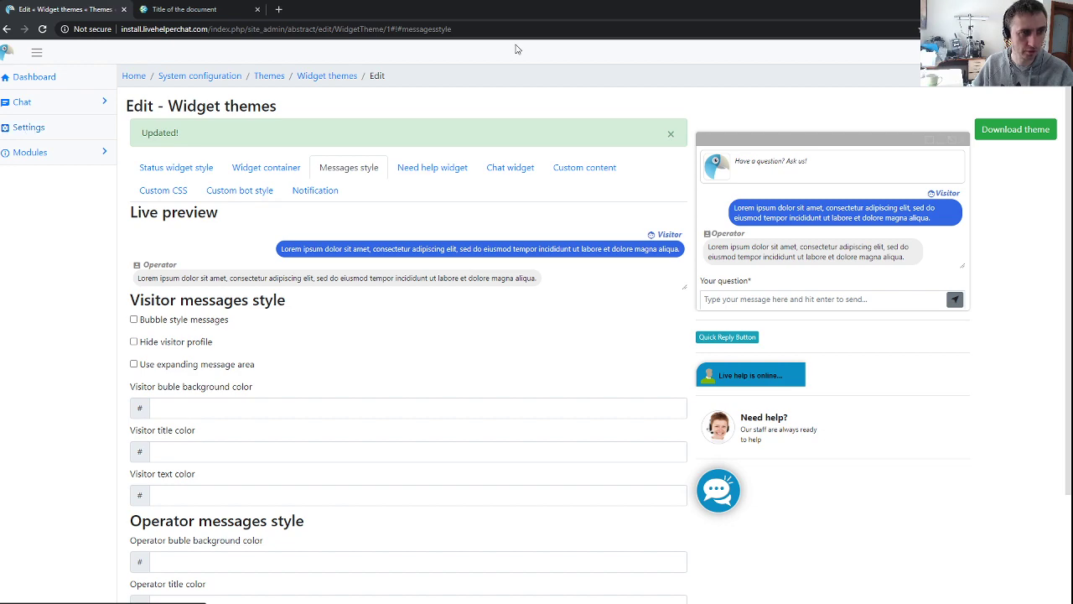
# Open the bot asd from the bot list and examine its Default trigger's options and text response
pyautogui.click(39, 131)
pyautogui.click(301, 132)
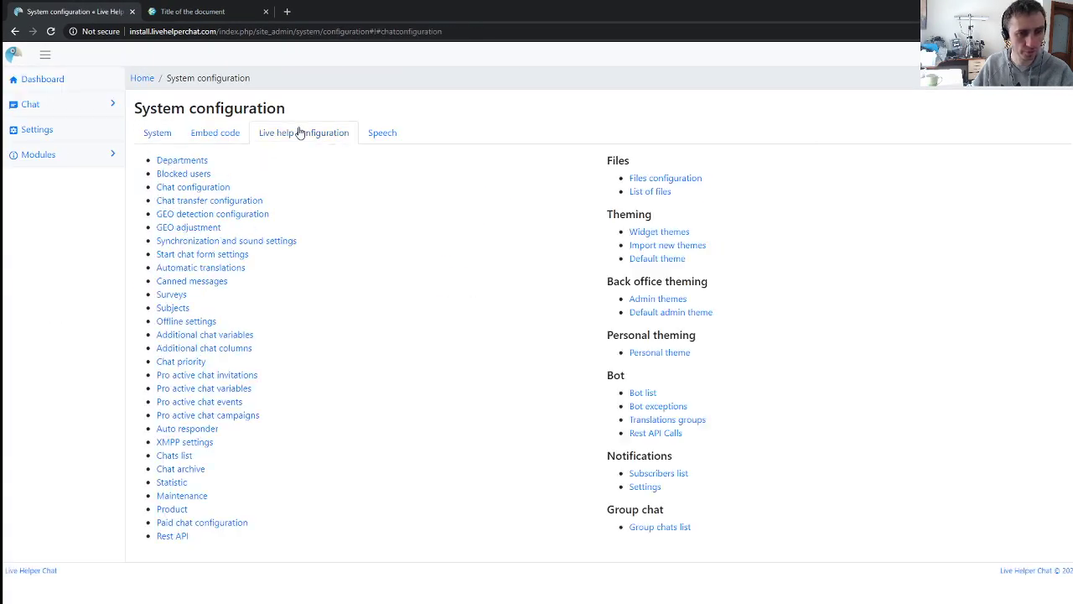
pyautogui.click(647, 399)
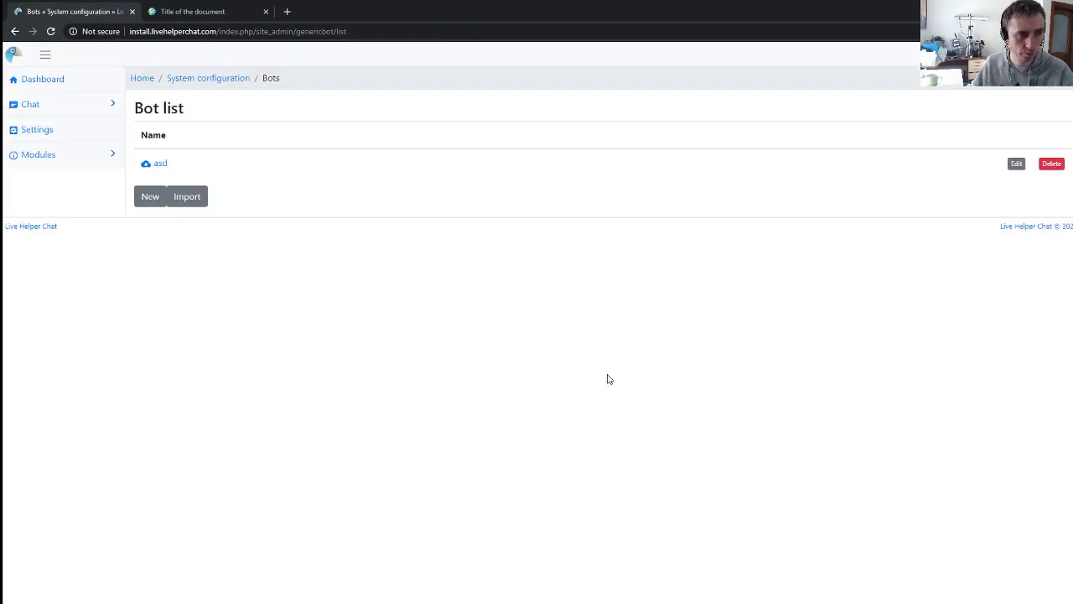
pyautogui.click(159, 164)
pyautogui.click(151, 145)
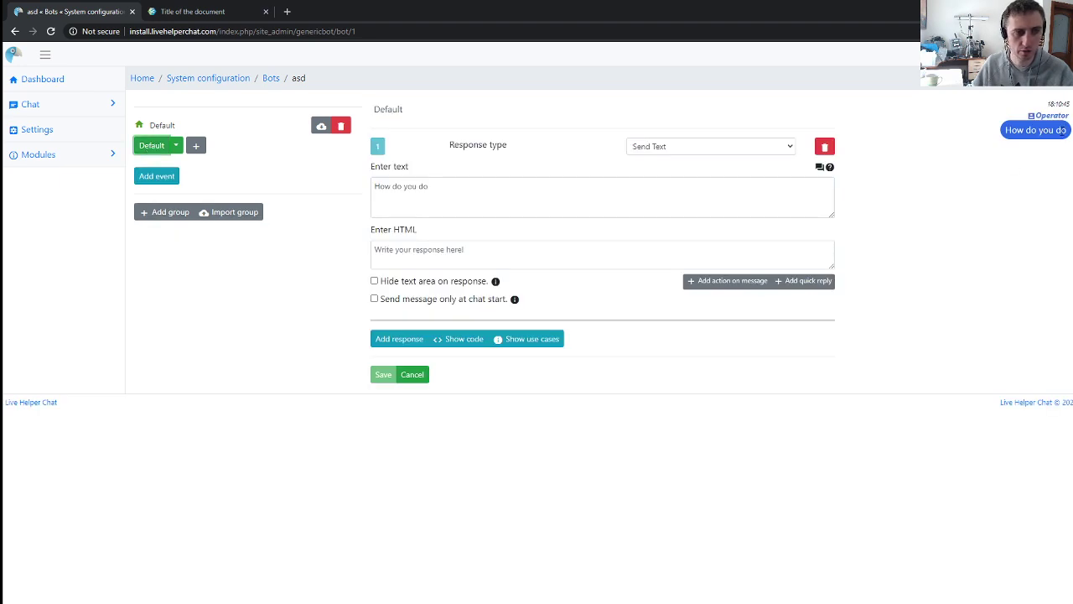
pyautogui.click(452, 192)
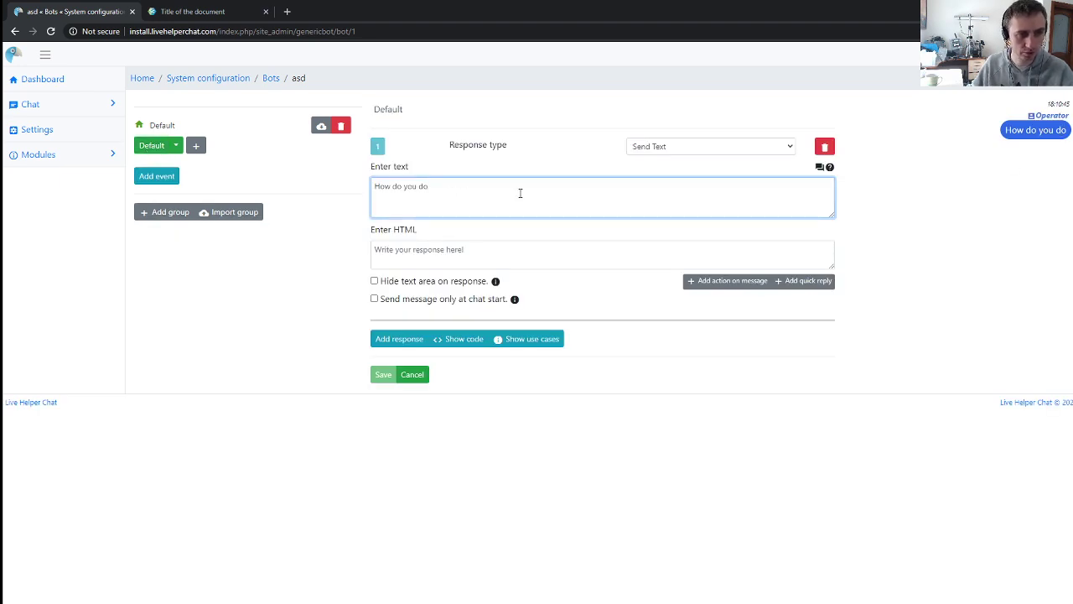
pyautogui.click(176, 145)
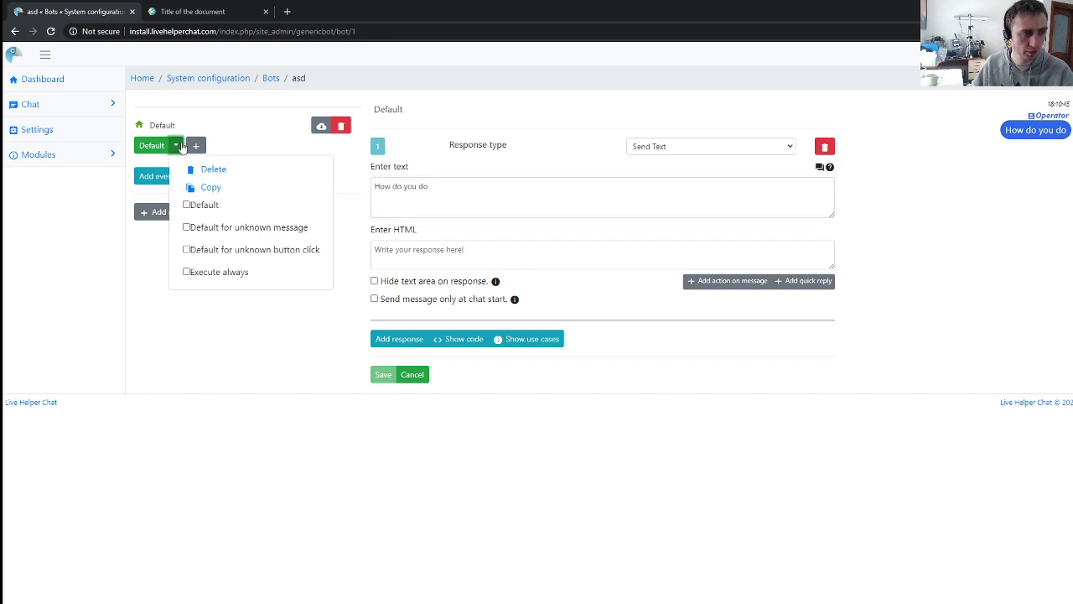
pyautogui.click(272, 347)
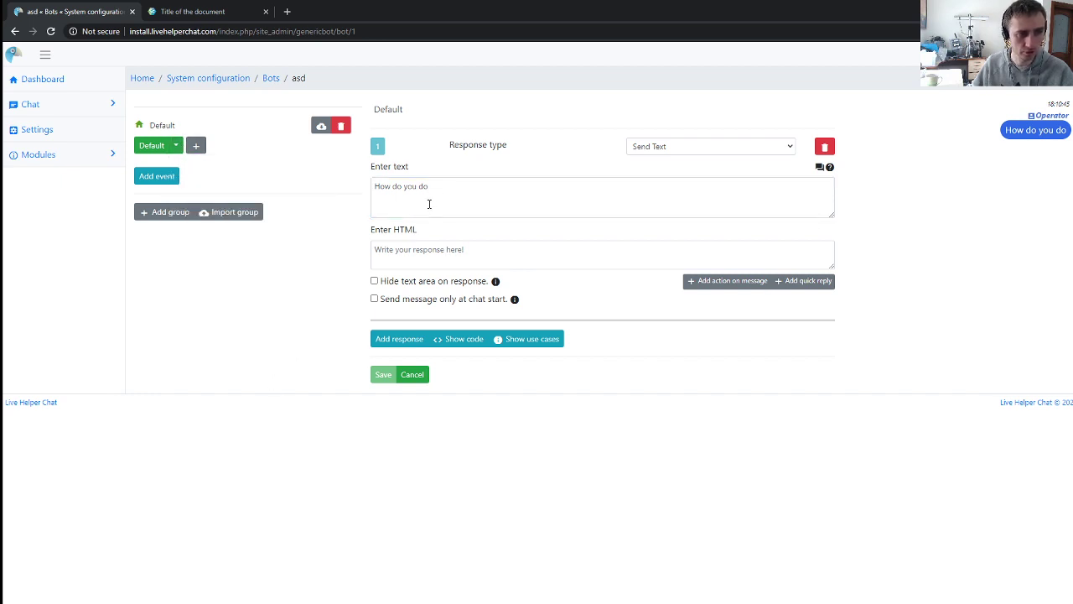
pyautogui.click(449, 190)
# Reopen the Default look widget theme for editing and look through its widget container, need help and chat widget settings
pyautogui.click(224, 78)
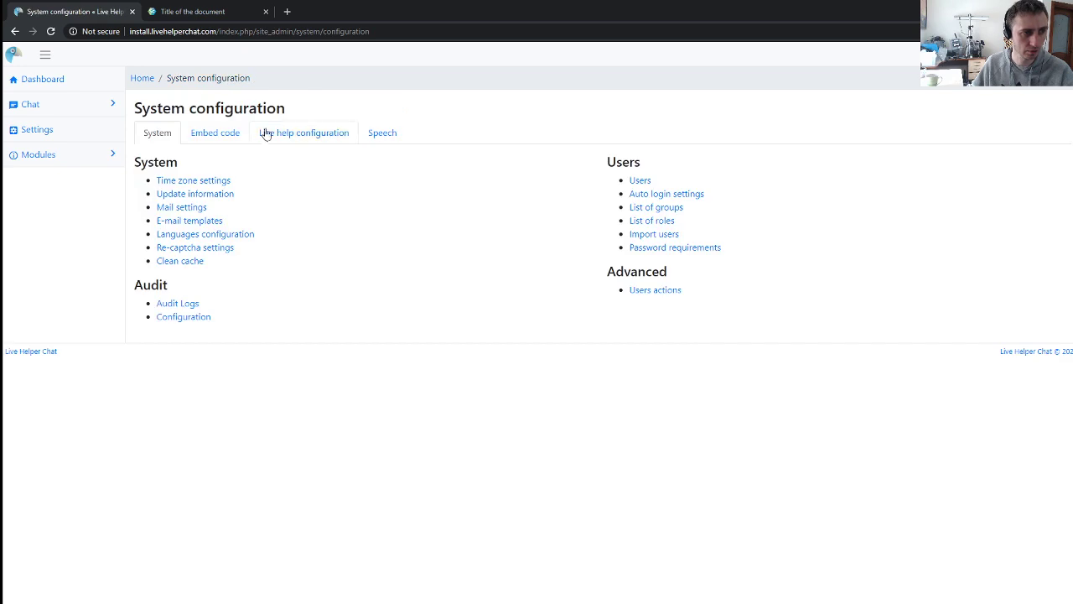
pyautogui.click(285, 133)
pyautogui.click(647, 232)
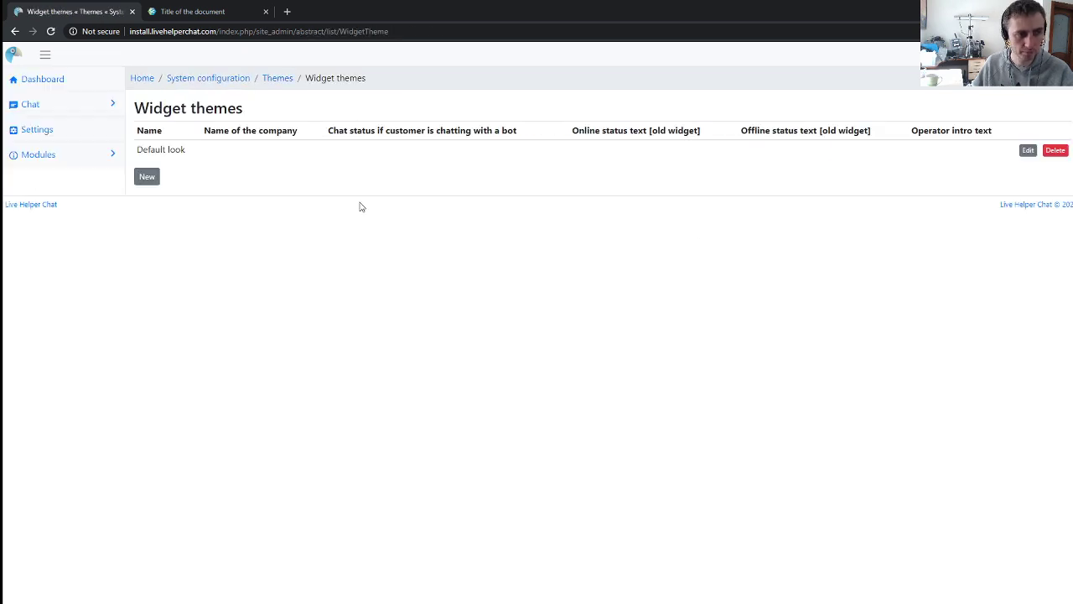
pyautogui.click(1027, 150)
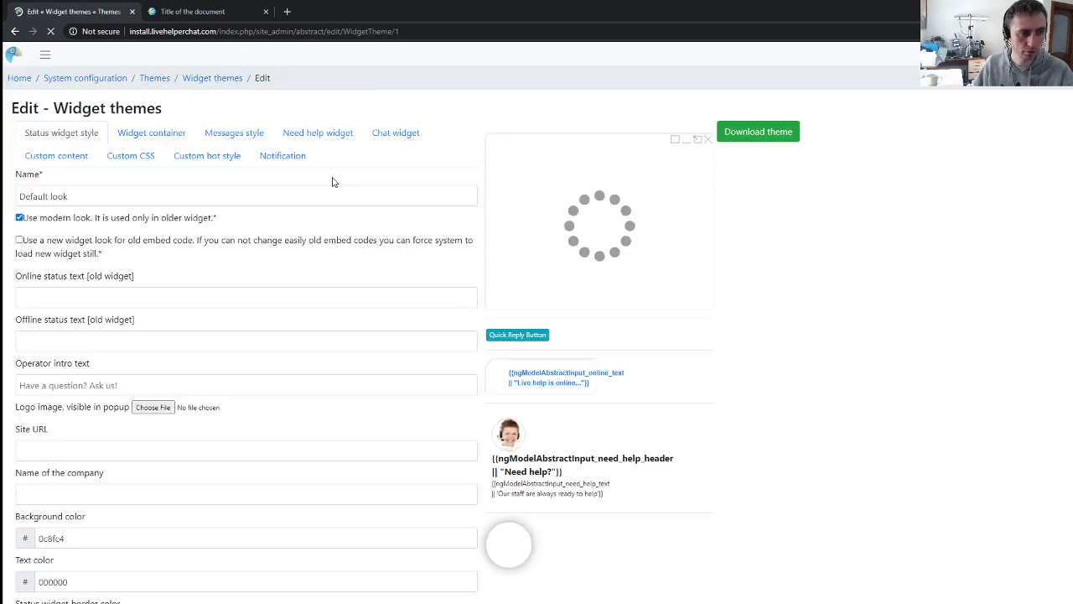
pyautogui.click(300, 136)
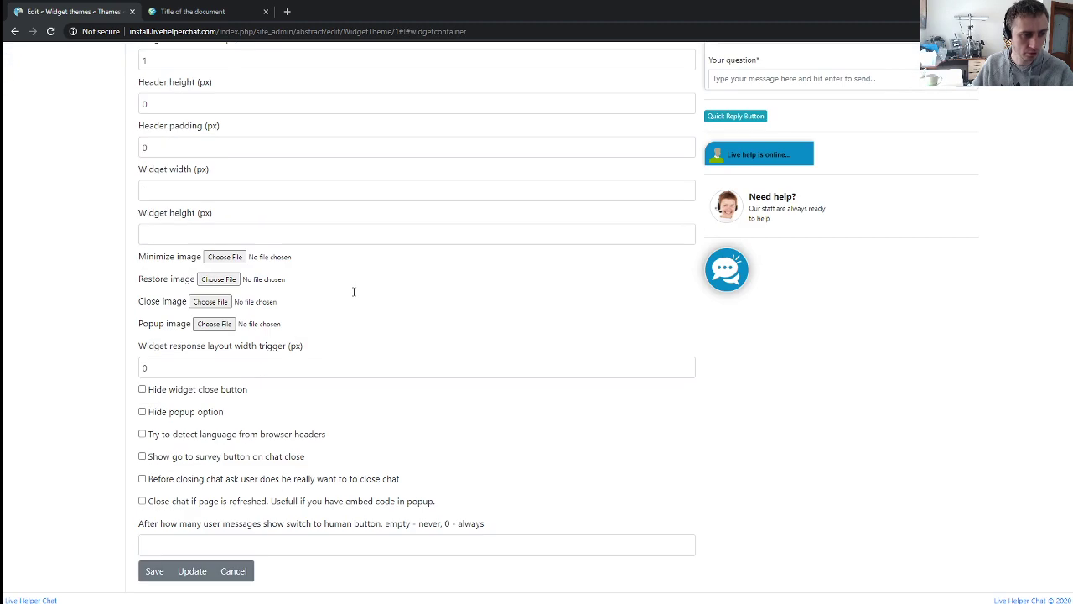
pyautogui.scroll(3, 354, 295)
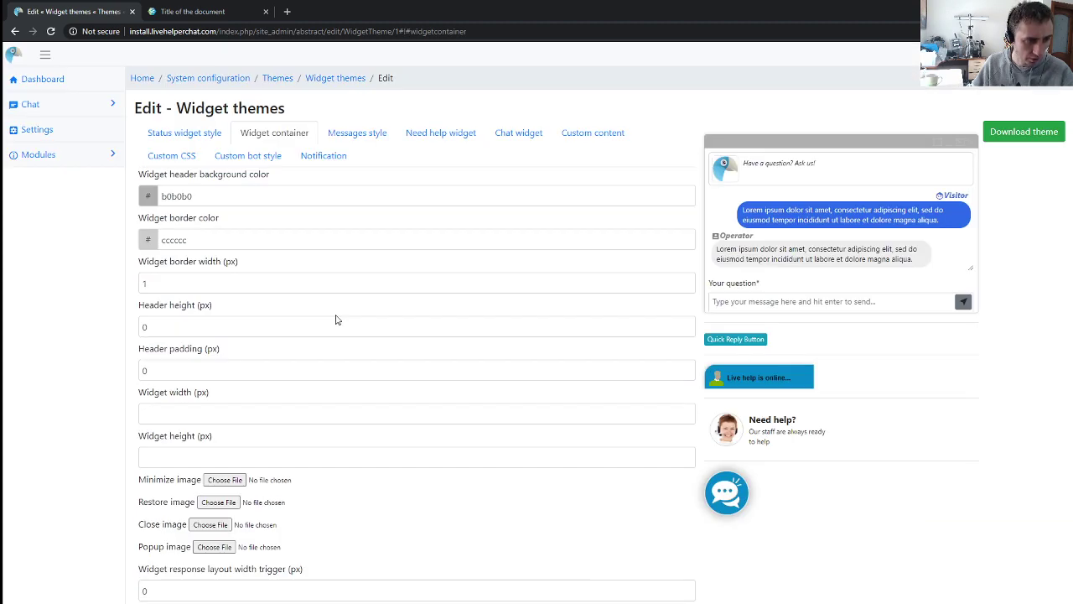
pyautogui.click(435, 136)
pyautogui.click(503, 136)
pyautogui.scroll(-4, 421, 321)
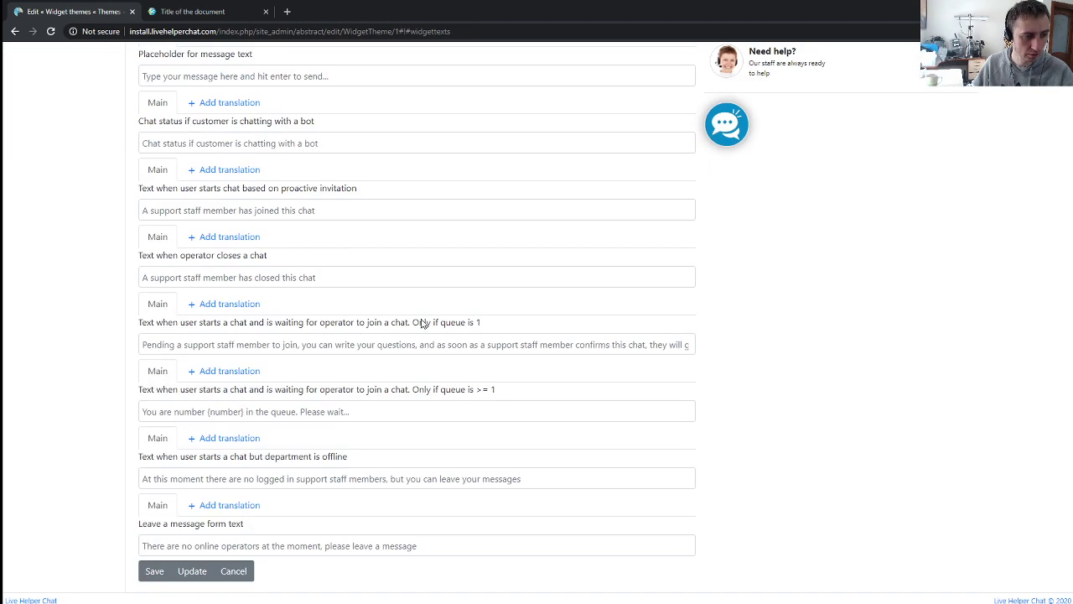
pyautogui.scroll(4, 418, 330)
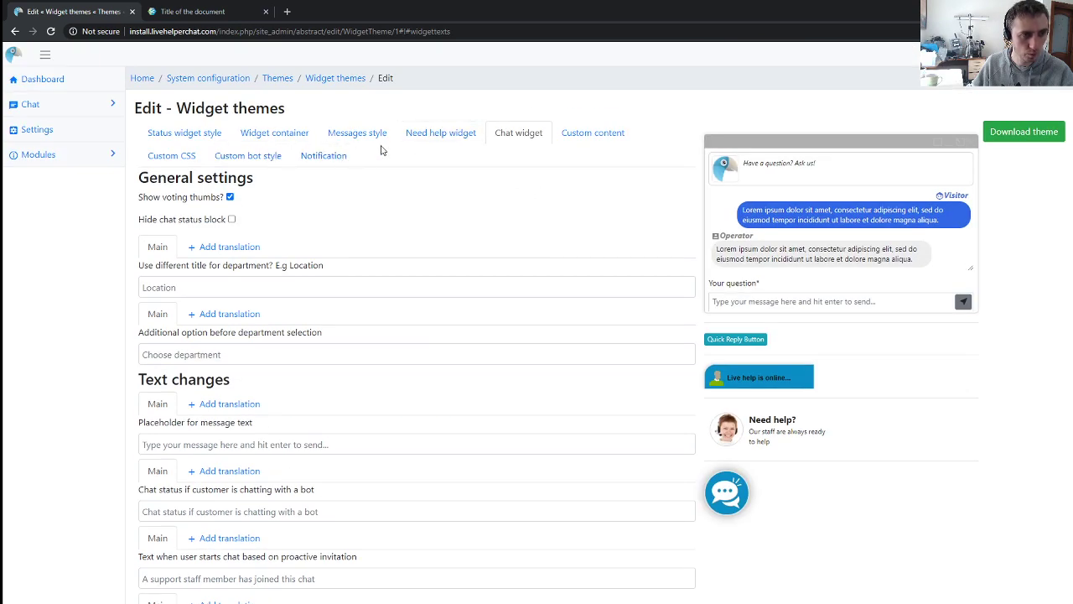
# Set the theme's text content before user fields to bot asd with the Default trigger, update the theme and check the demo page
pyautogui.click(589, 140)
pyautogui.scroll(-15, 431, 317)
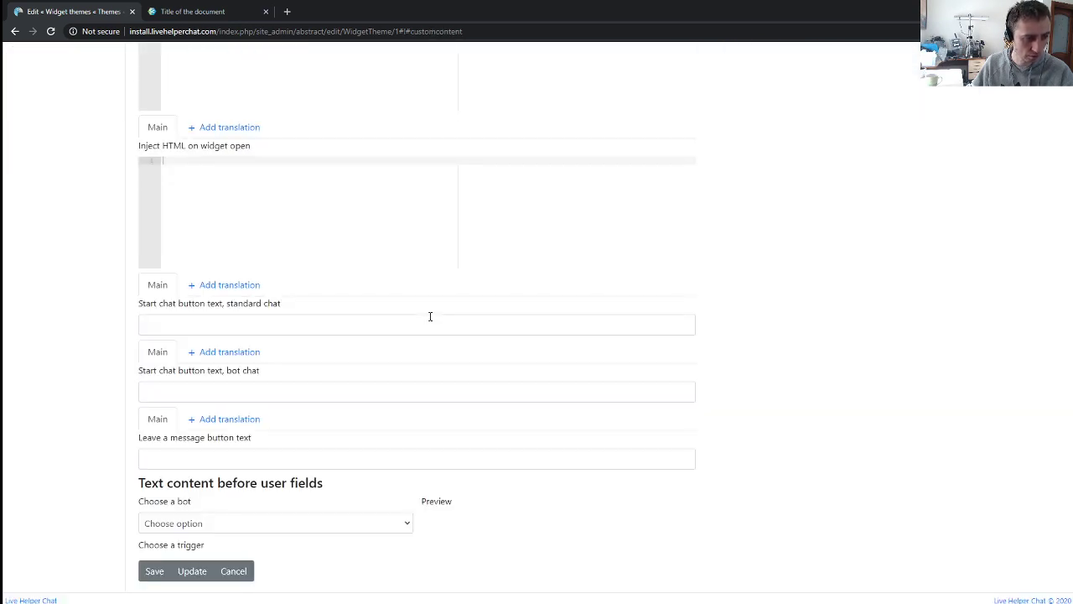
pyautogui.click(250, 526)
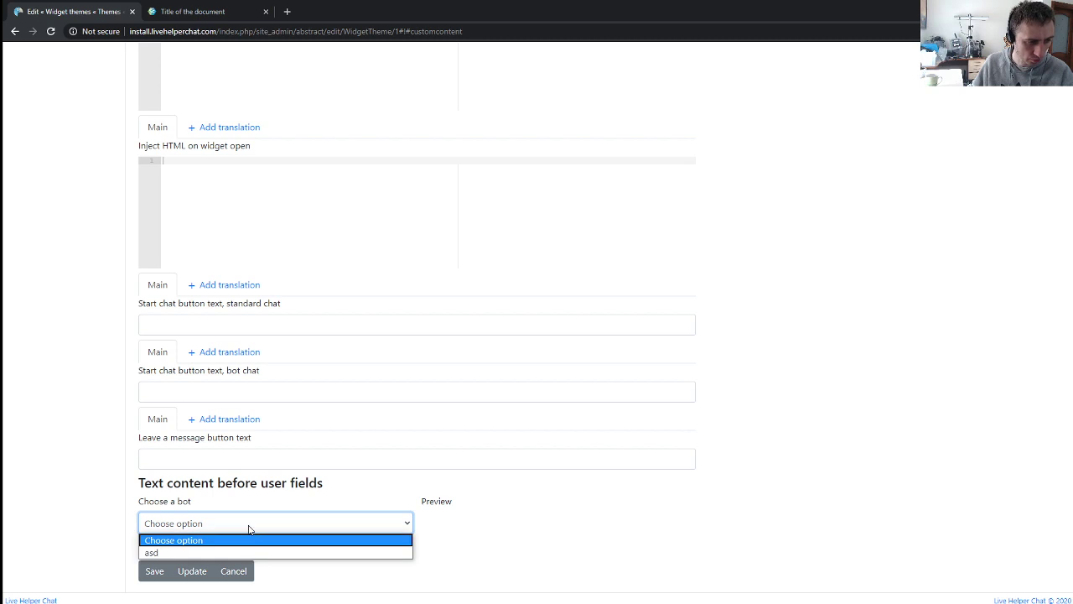
pyautogui.click(188, 552)
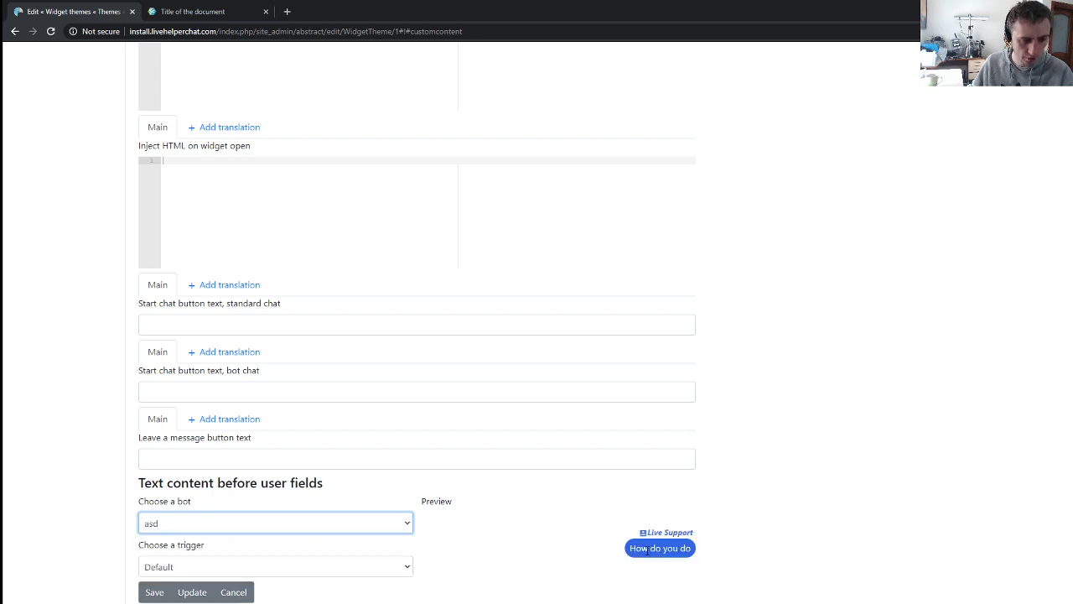
pyautogui.click(232, 570)
pyautogui.click(192, 592)
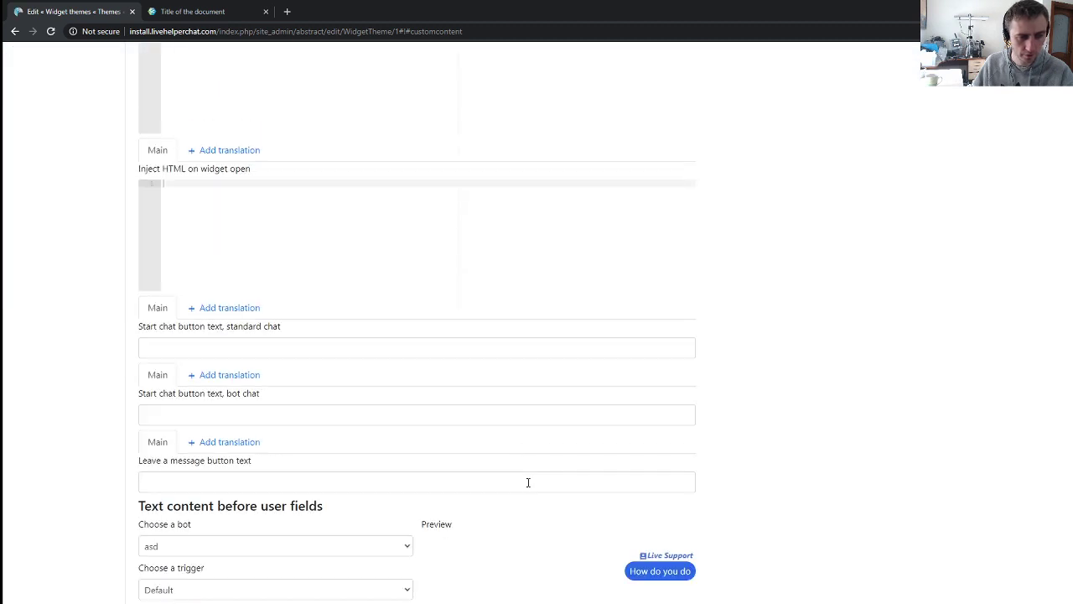
pyautogui.scroll(-1, 528, 482)
pyautogui.click(223, 13)
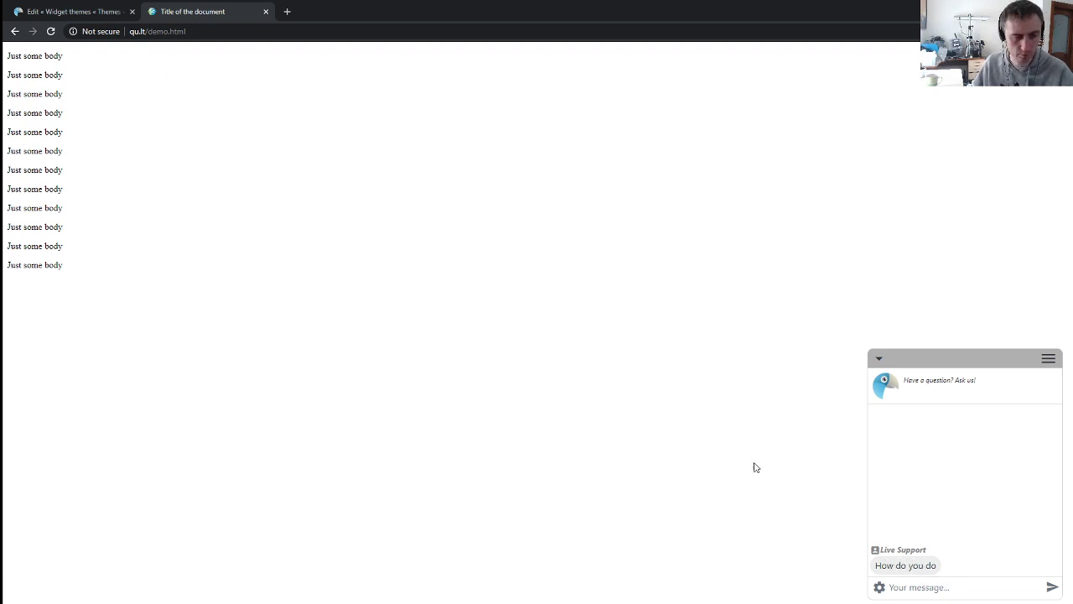
# Enable bubble style messages and hide the visitor profile in the theme's messages style, update the theme and check the demo page
pyautogui.click(121, 17)
pyautogui.scroll(15, 344, 226)
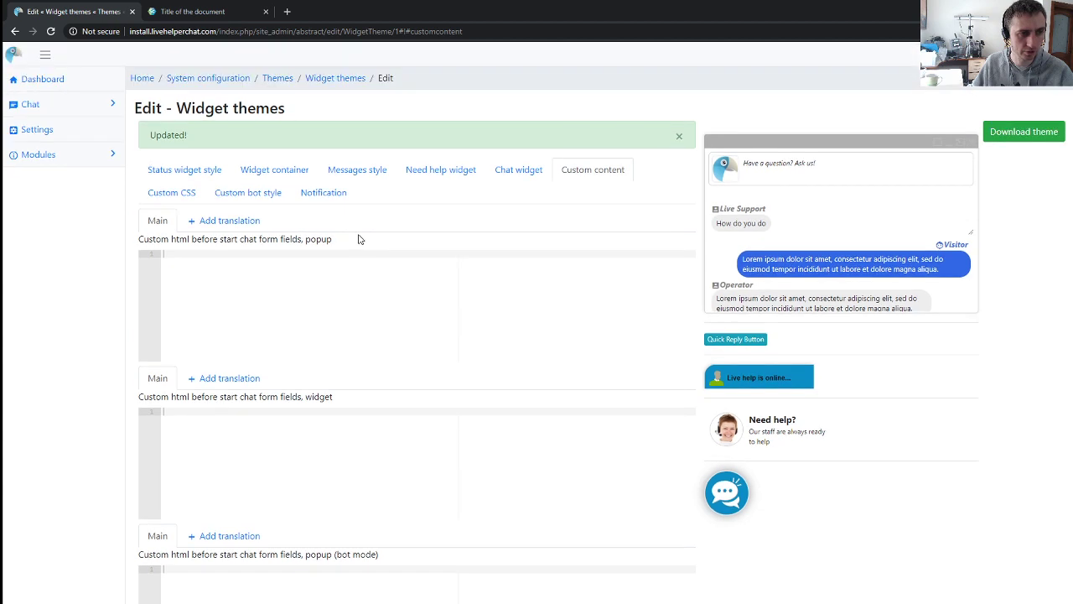
pyautogui.click(355, 171)
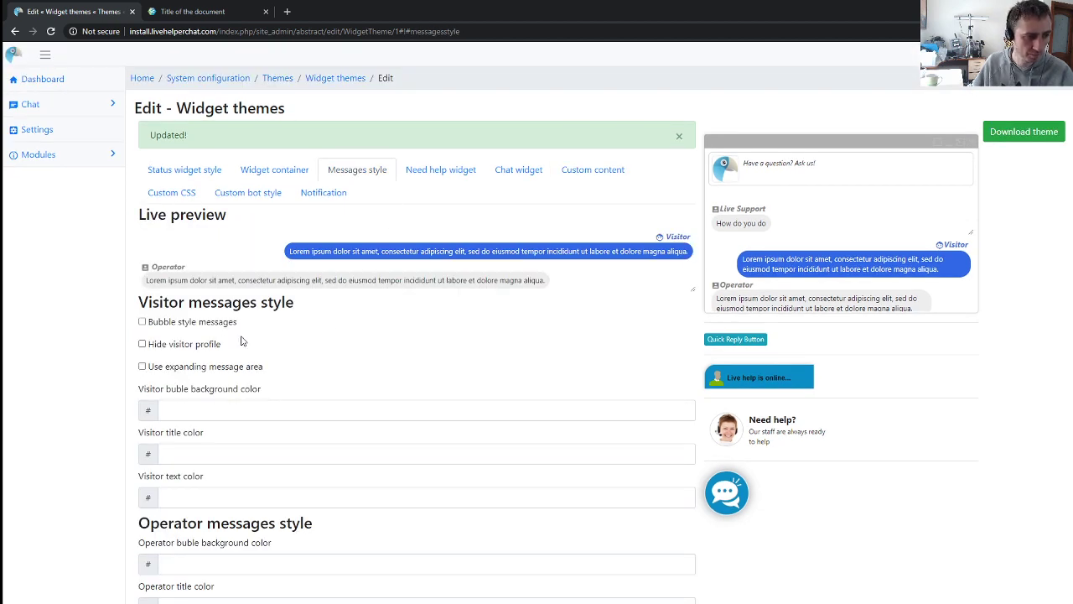
pyautogui.click(166, 325)
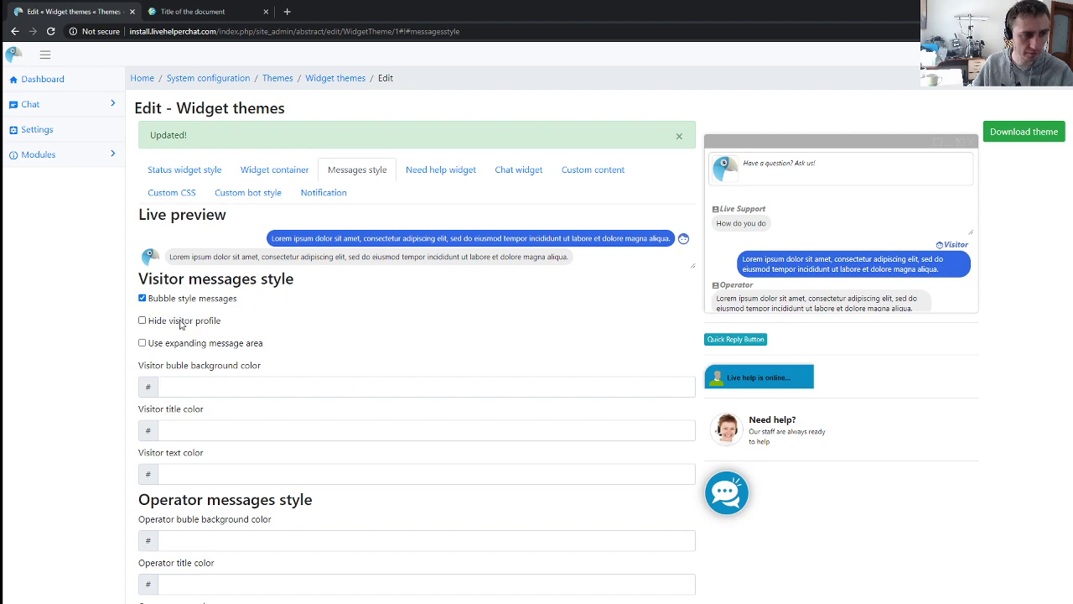
pyautogui.click(184, 323)
pyautogui.scroll(-2, 316, 349)
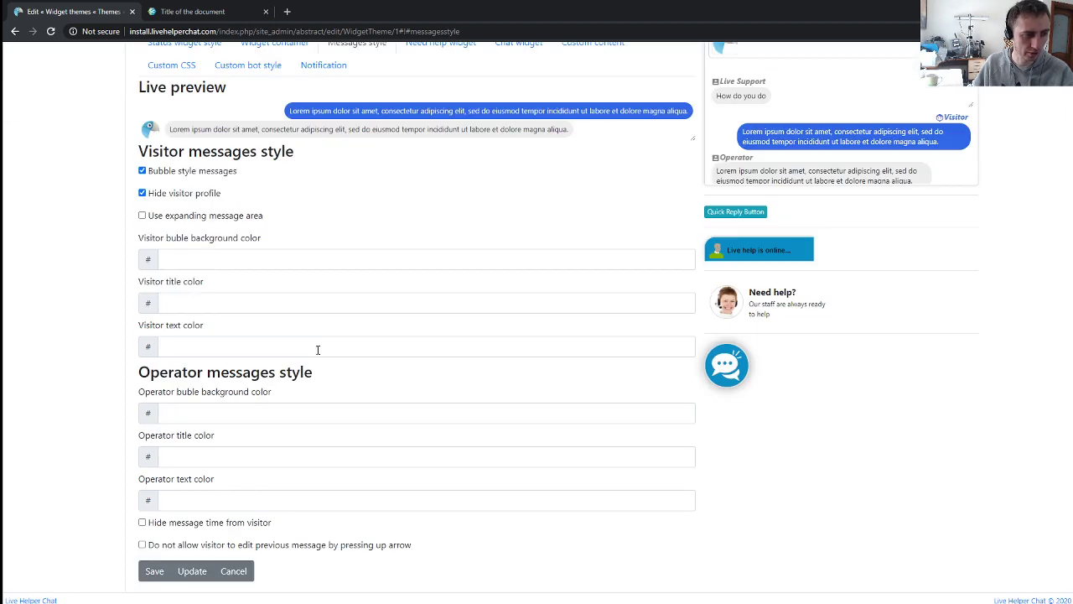
pyautogui.click(190, 571)
pyautogui.click(186, 12)
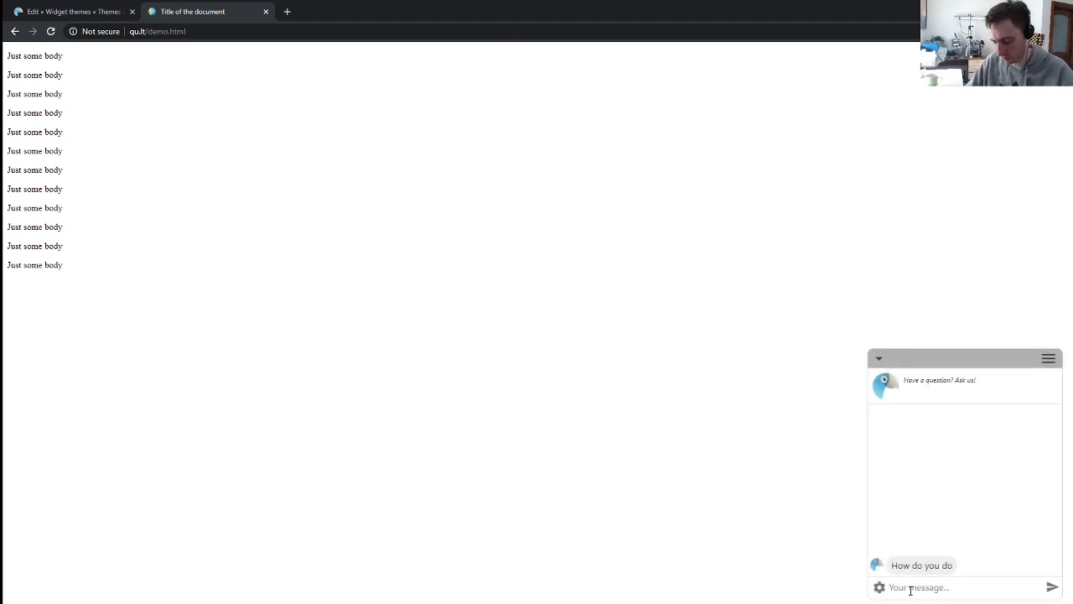
# Send the message "I'm a visitor" from the demo page's chat widget
pyautogui.write("I'm a")
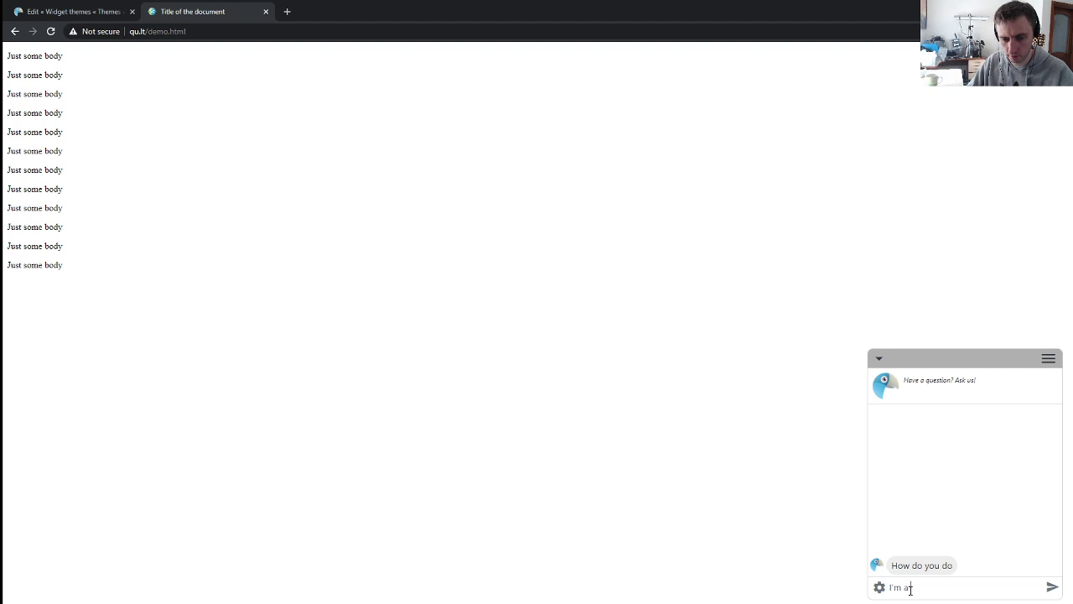
pyautogui.write(' visitor')
pyautogui.press('Return')
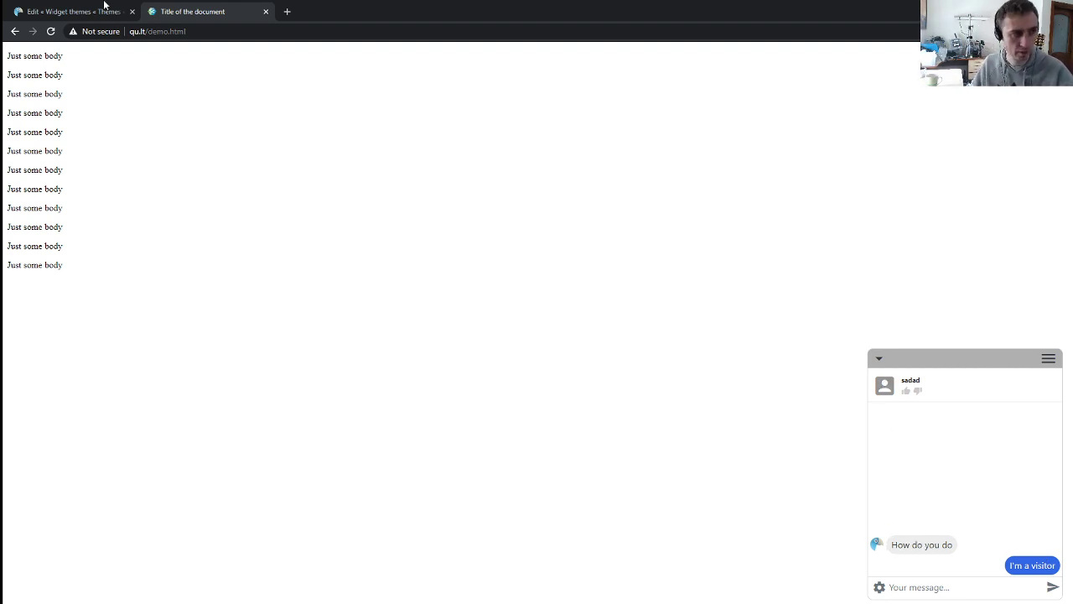
# Open the pending chat asd from the admin dashboard and look at the demo page's chat widget again
pyautogui.click(79, 15)
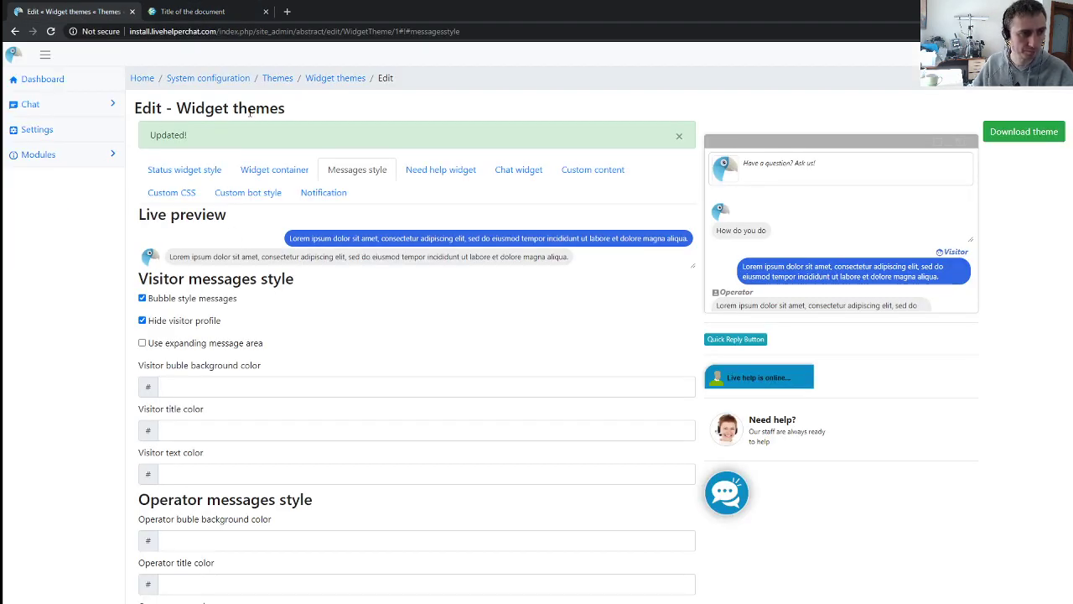
pyautogui.click(142, 78)
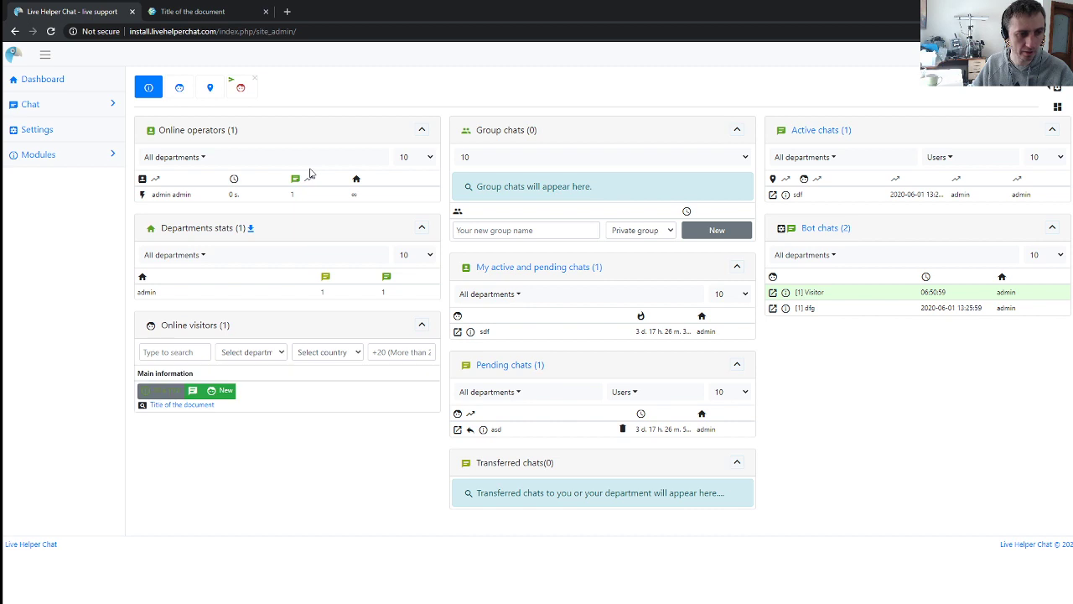
pyautogui.click(495, 432)
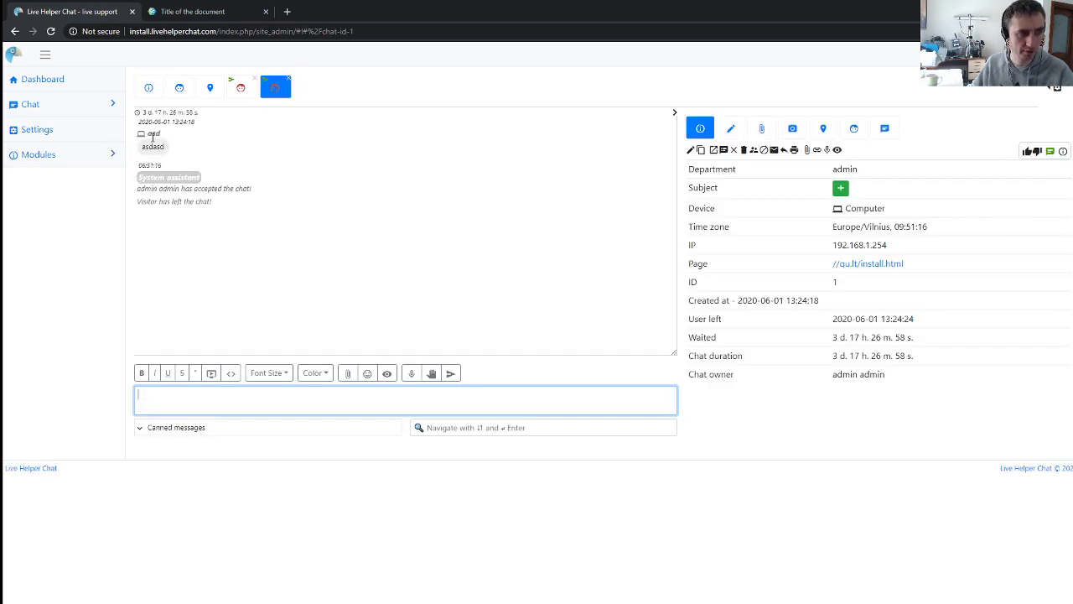
pyautogui.click(170, 12)
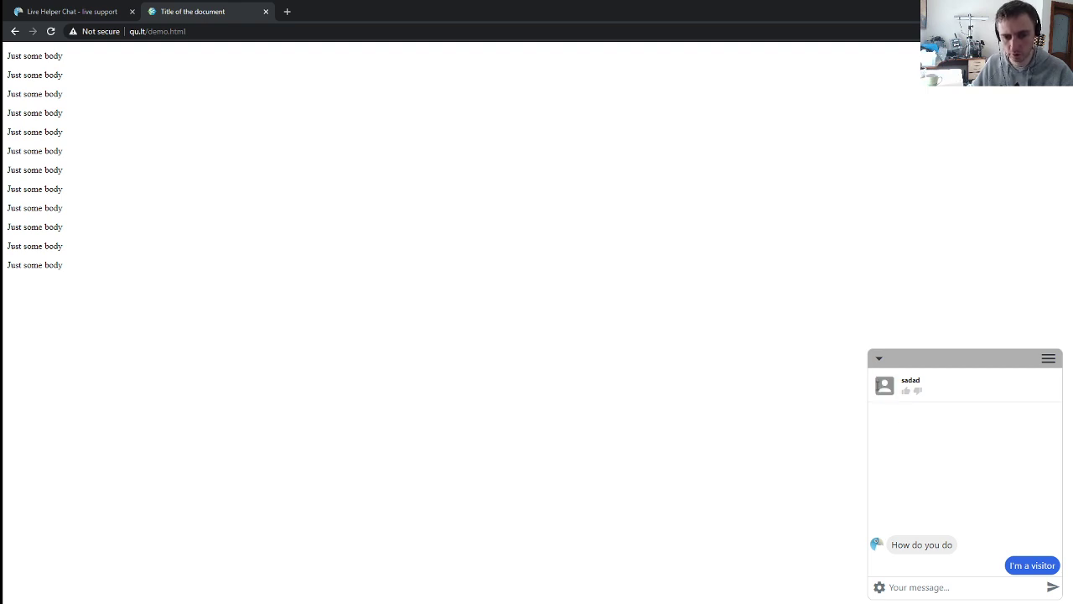
pyautogui.click(99, 12)
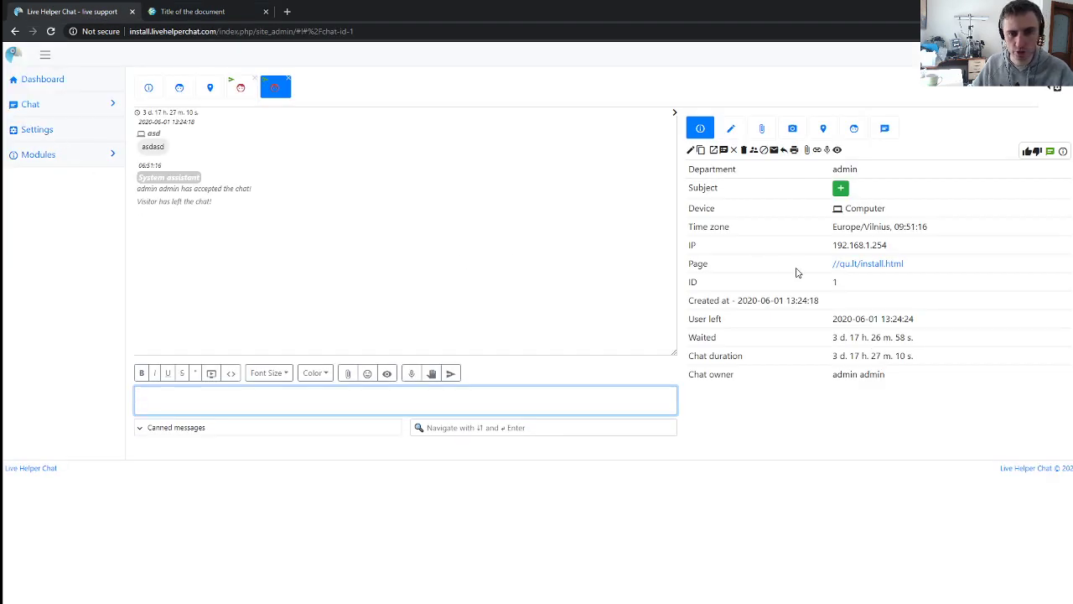
pyautogui.hotkey('ctrl', 'Tab')
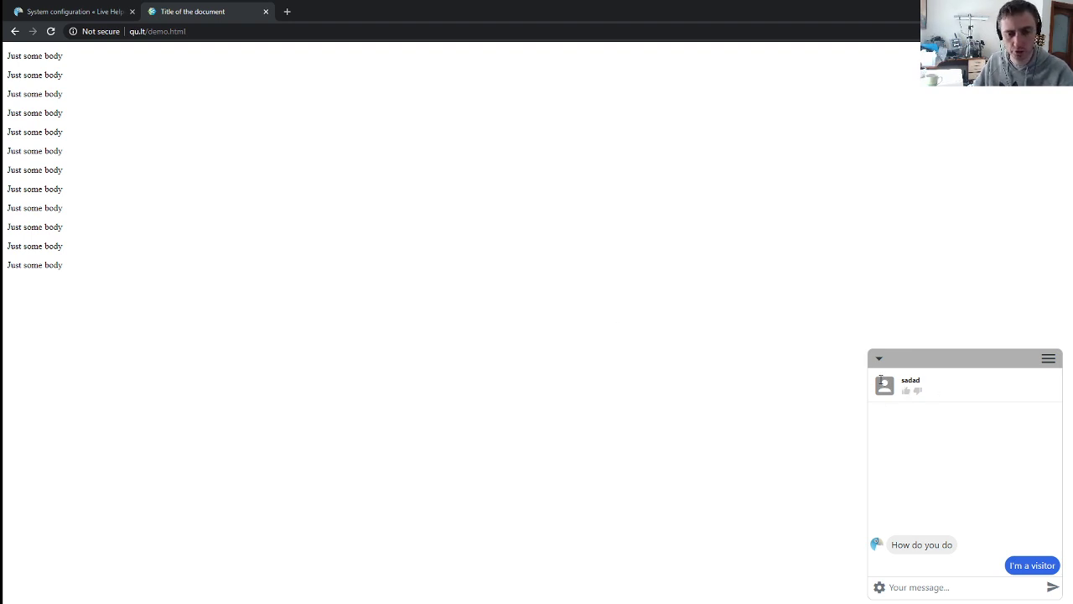
# Open the bot asd for editing from the bot list in the admin's live help configuration
pyautogui.click(49, 17)
pyautogui.click(319, 136)
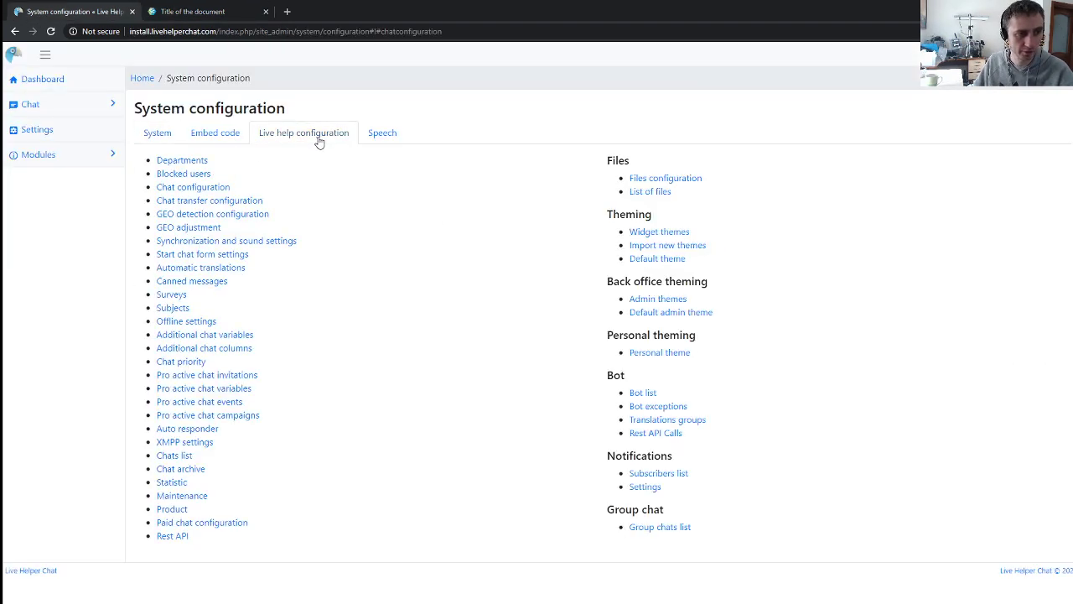
pyautogui.click(654, 394)
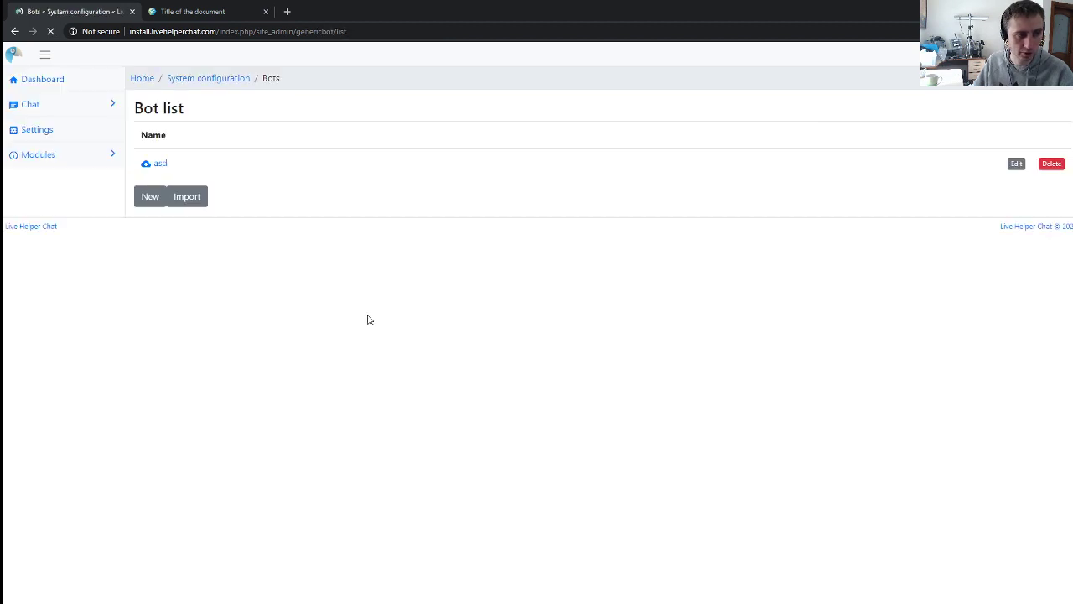
pyautogui.click(1012, 166)
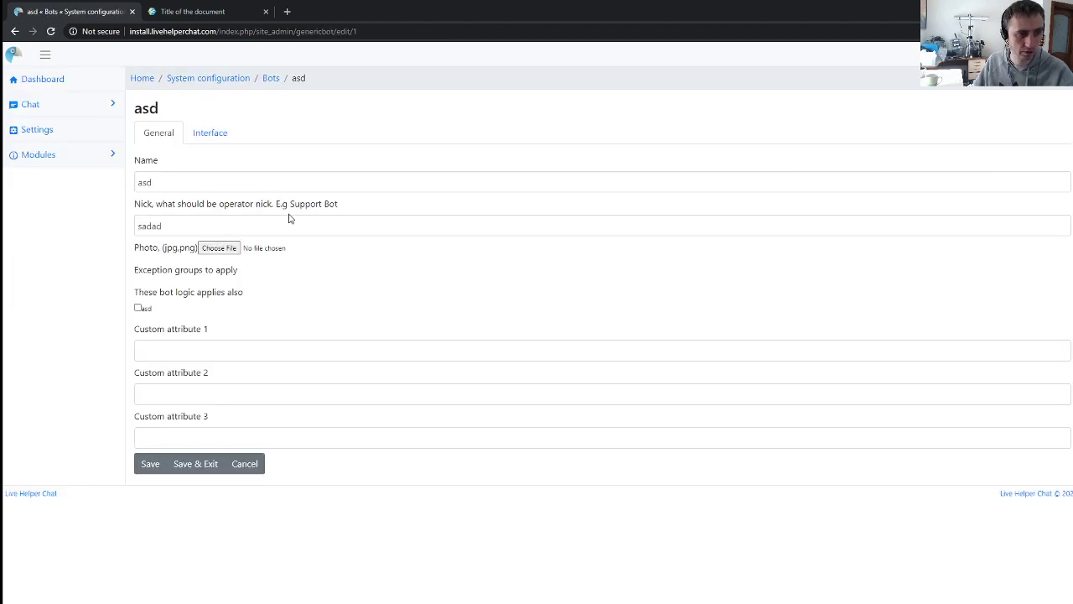
# Save the bot asd with logo (3).png as its photo and check the reloaded demo page's chat widget
pyautogui.click(219, 248)
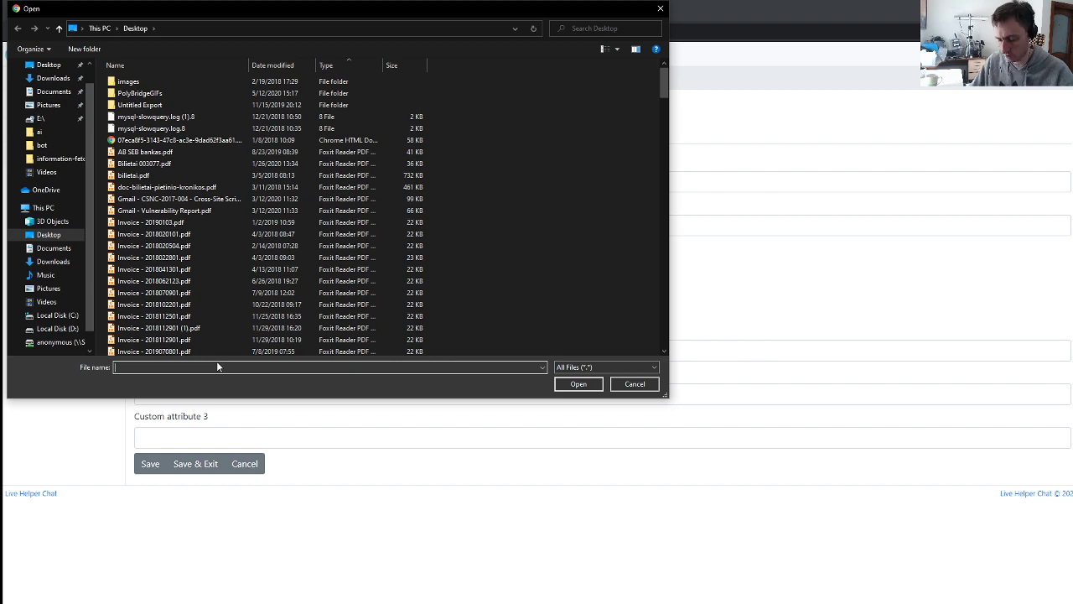
pyautogui.write('log')
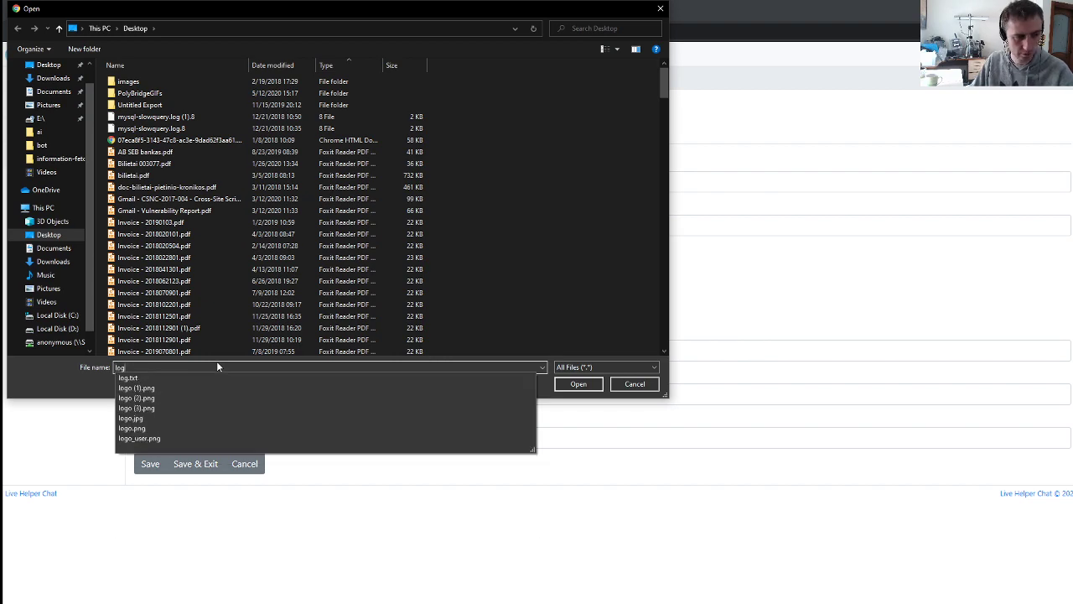
pyautogui.click(202, 408)
pyautogui.click(578, 384)
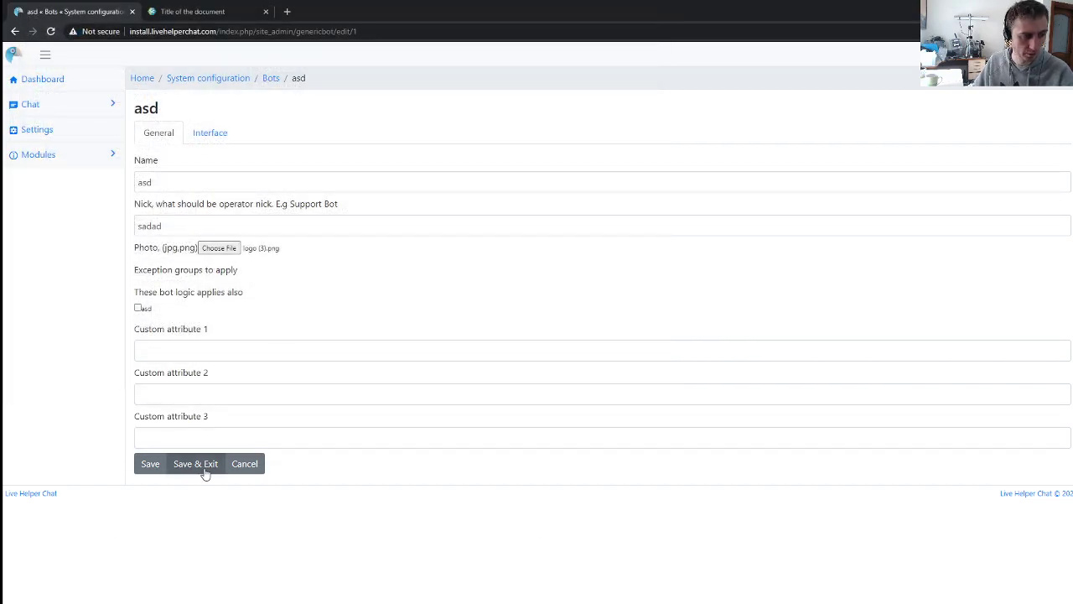
pyautogui.click(149, 465)
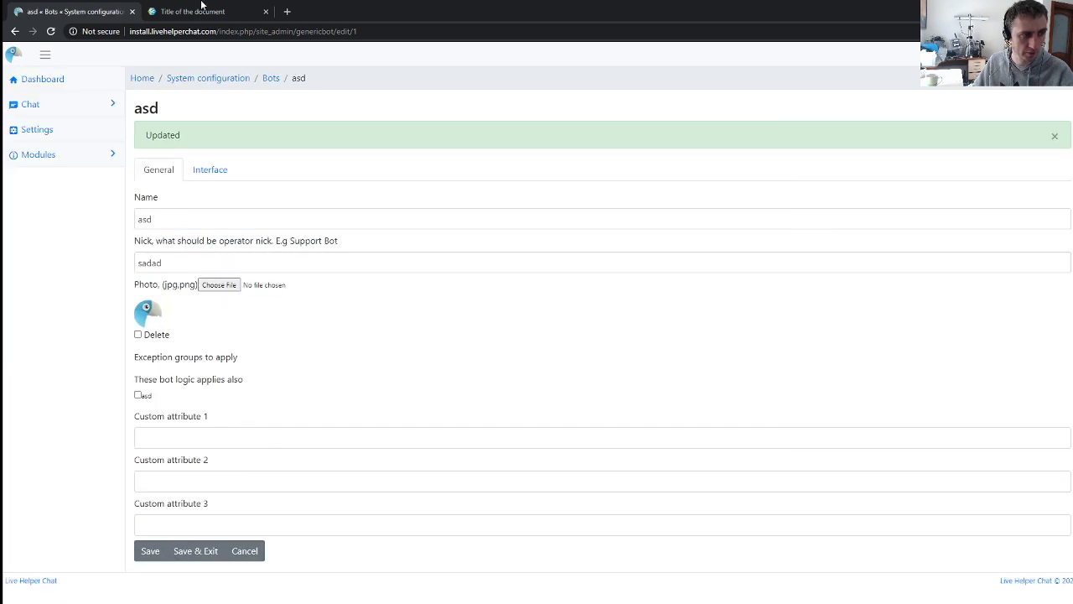
pyautogui.click(201, 11)
pyautogui.press('F5')
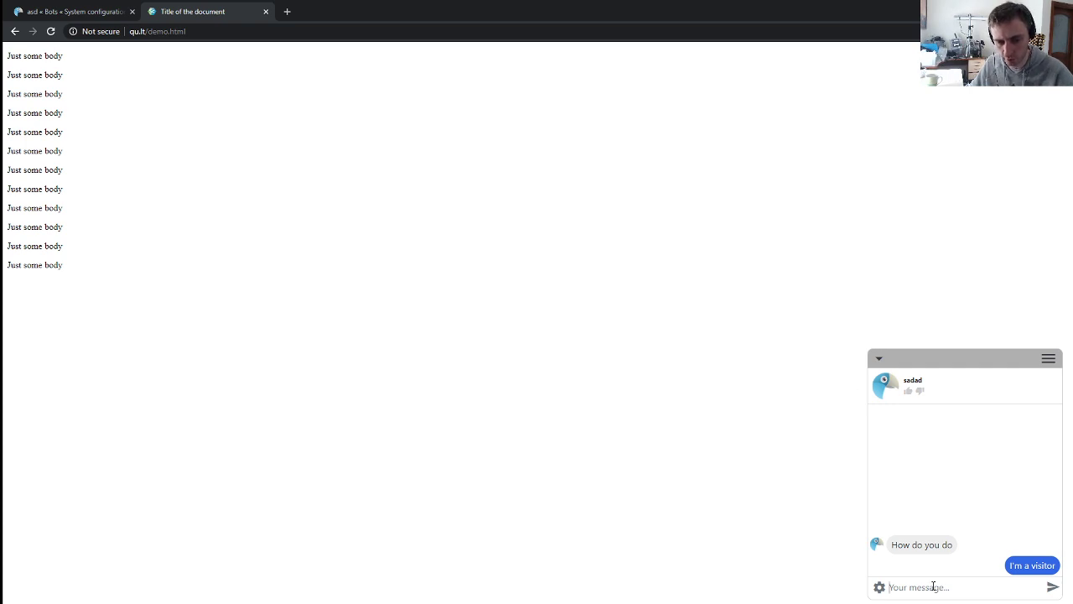
# Draft the message asdasd in the demo page's chat widget, and minimize and restore the widget
pyautogui.write('asdasd')
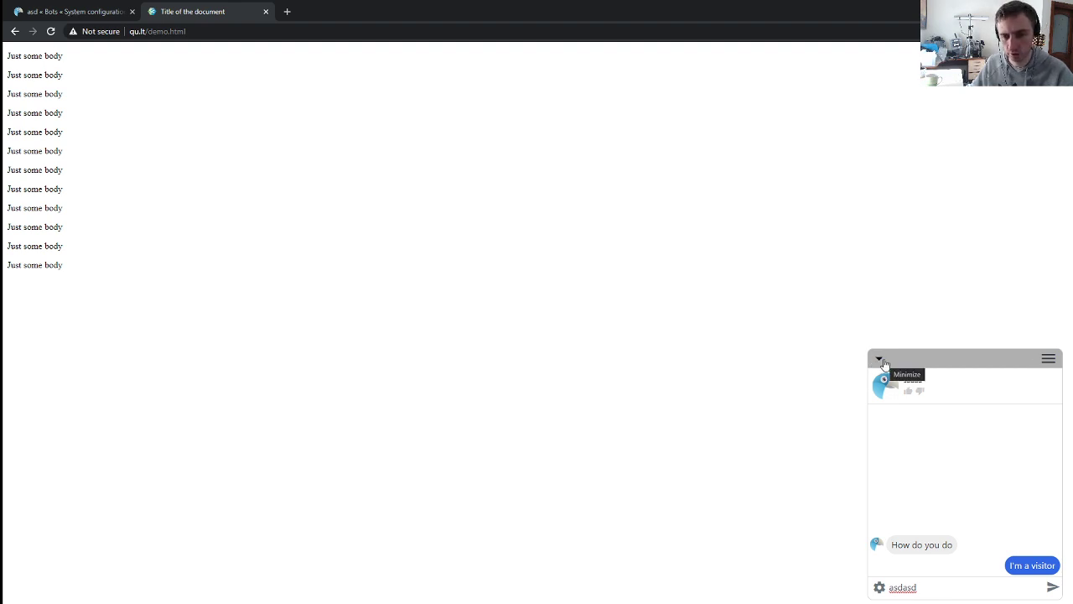
pyautogui.click(880, 360)
pyautogui.click(1047, 583)
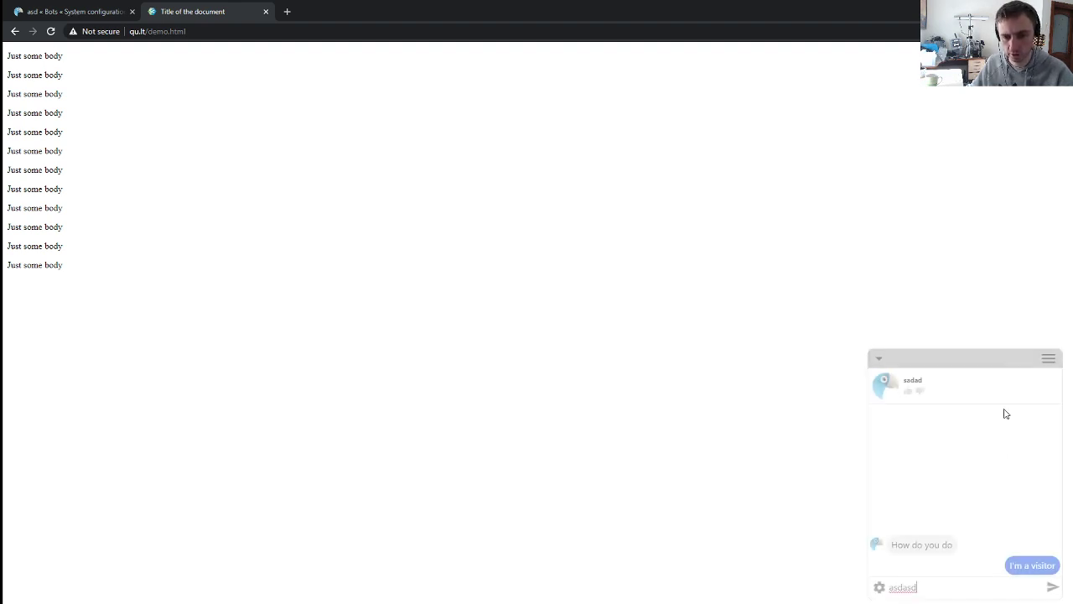
# Look at the chat widget's menu with the End chat and Popup options and close it again
pyautogui.click(1048, 358)
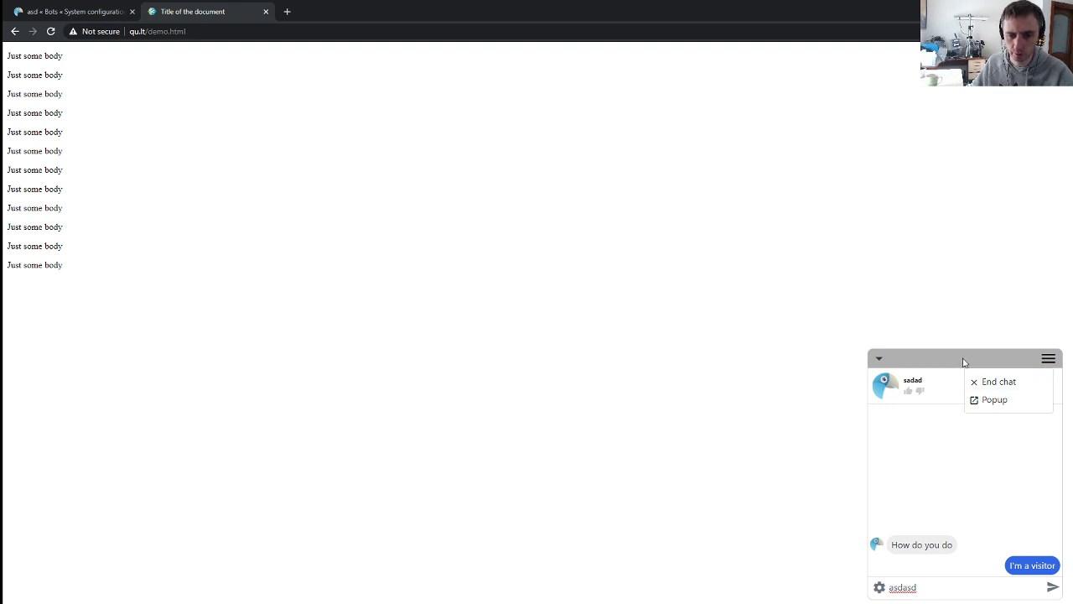
pyautogui.click(903, 362)
pyautogui.click(1048, 358)
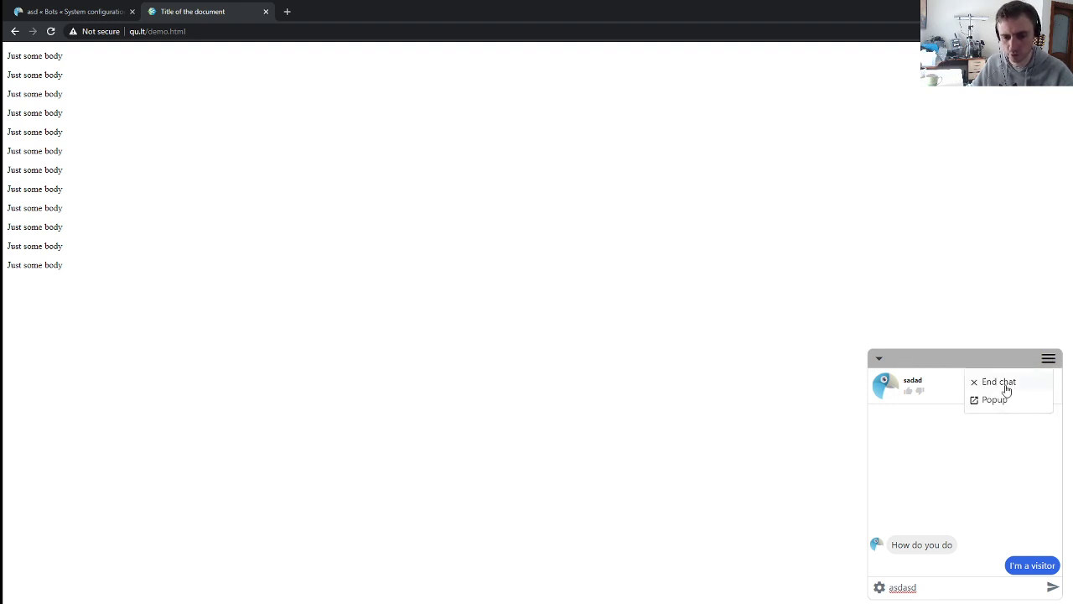
pyautogui.click(927, 455)
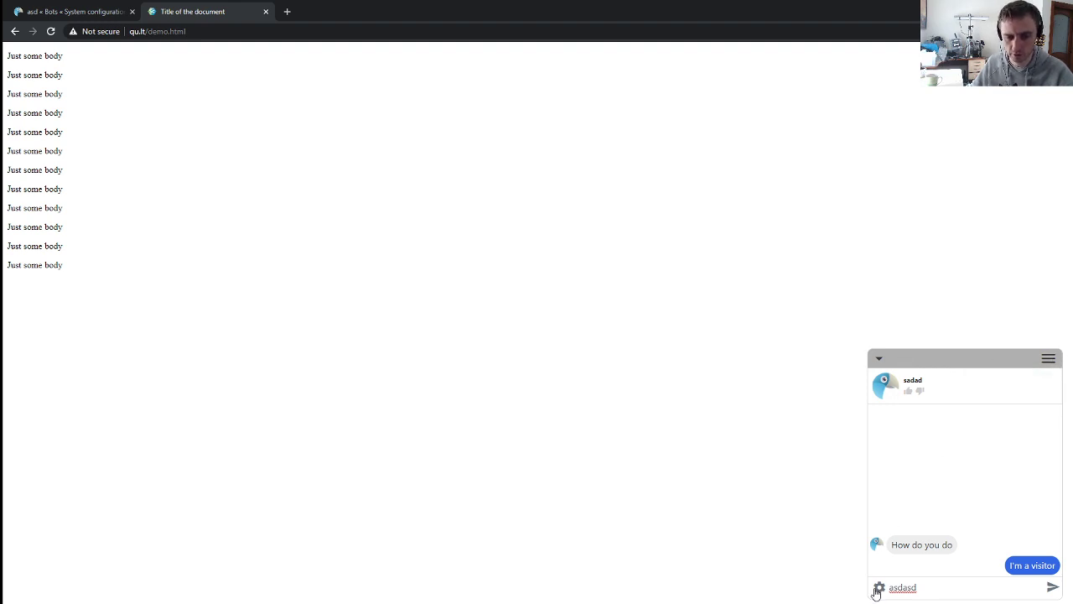
# Send the drafted message asdasd from the chat widget and return to the bot's settings page
pyautogui.click(975, 589)
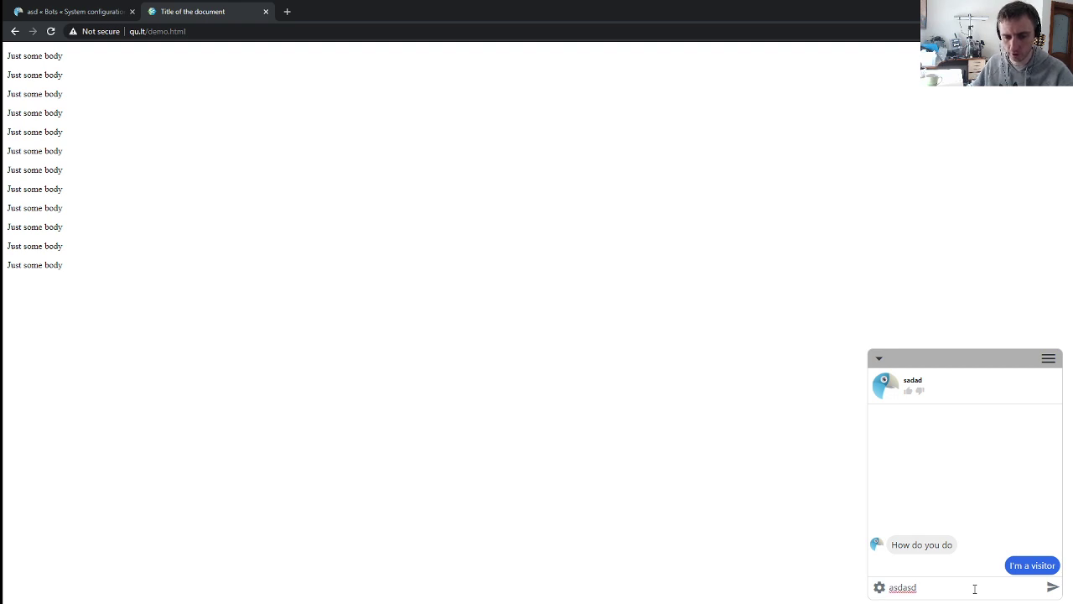
pyautogui.press('Return')
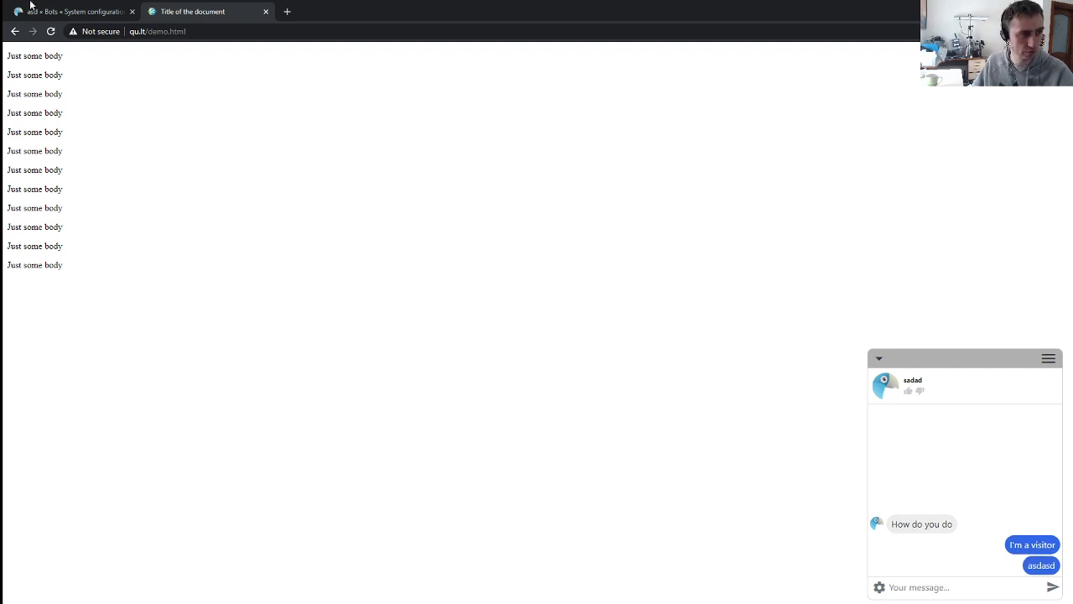
pyautogui.click(76, 12)
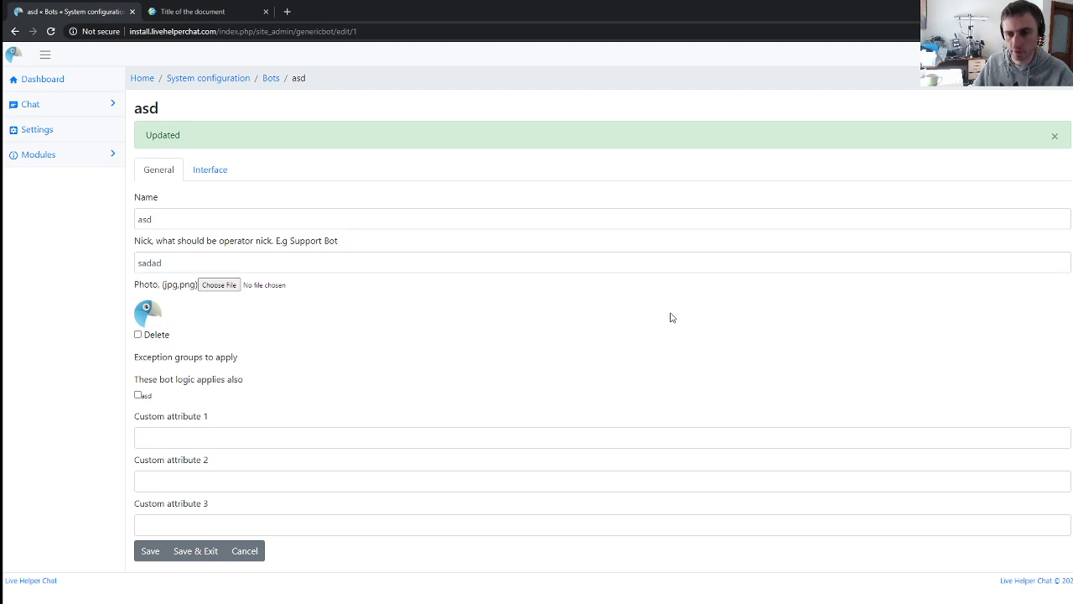